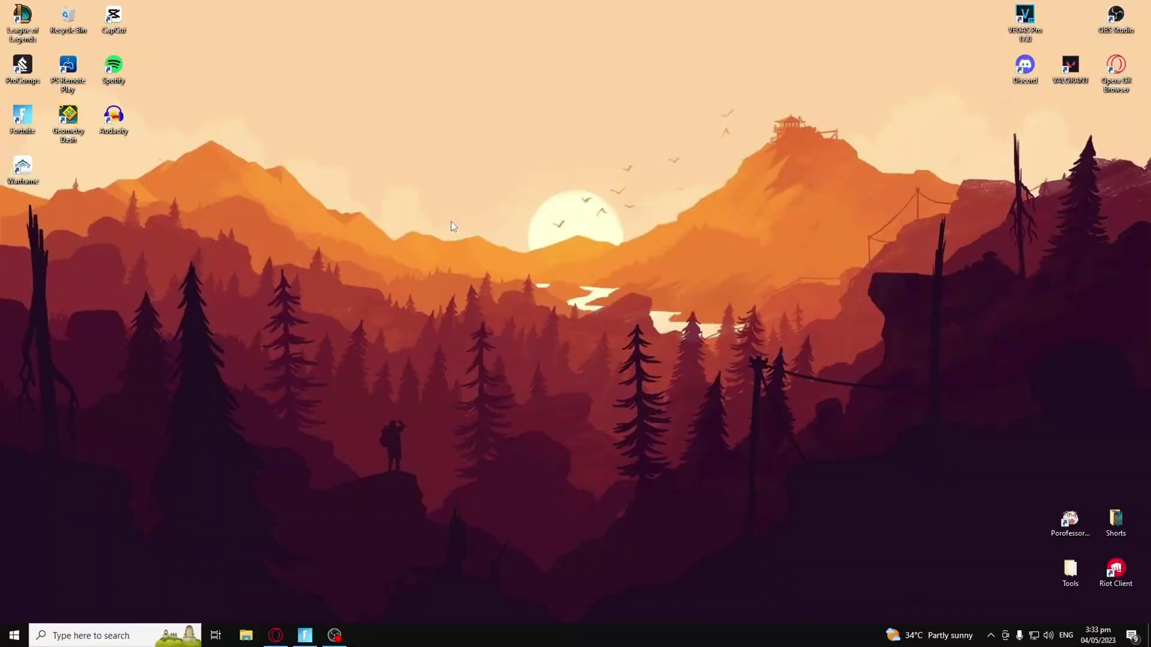
Step: Right-click an empty spot on the desktop to show the menu containing NVIDIA Control Panel
{"action": "right_click", "coordinate": [452, 221]}
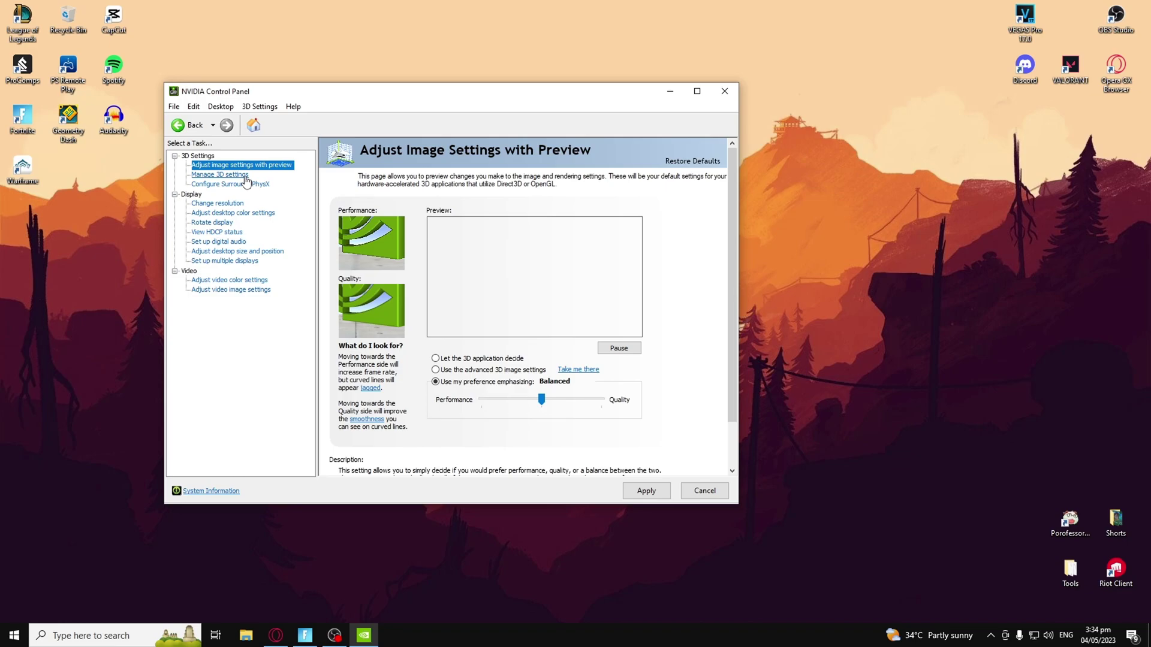
Step: In Manage 3D settings, keep Antialiasing - FXAA Off and check Gamma correction is Off
{"action": "left_click", "coordinate": [246, 175]}
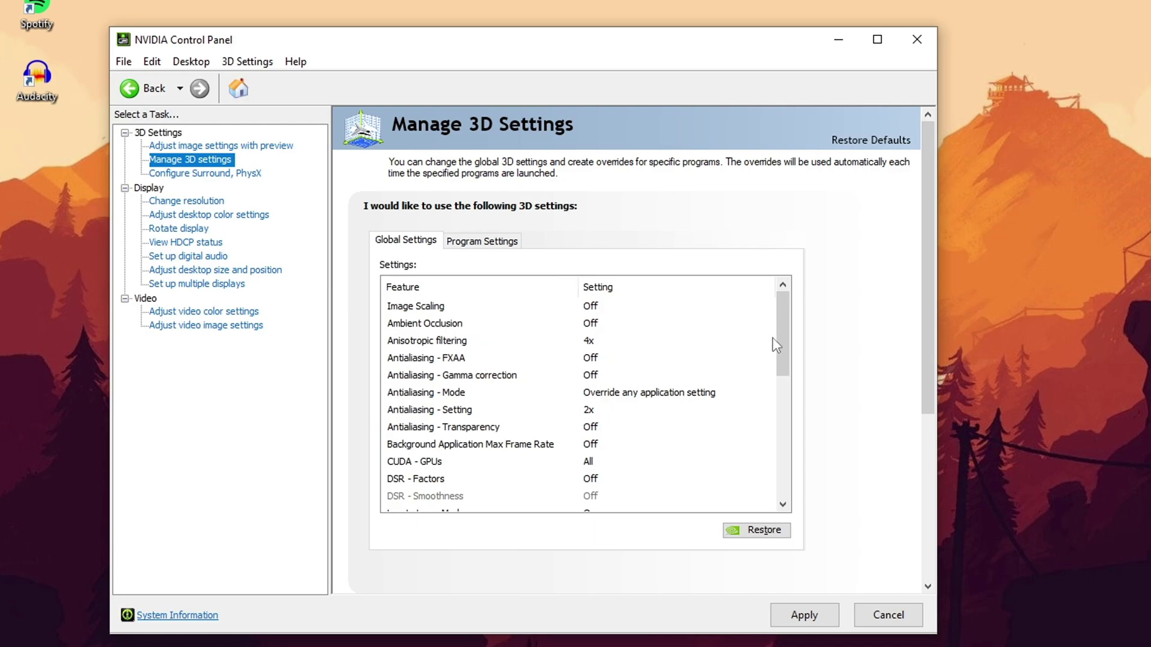
{"action": "left_click_drag", "start_coordinate": [783, 337], "coordinate": [783, 345]}
{"action": "left_click", "coordinate": [420, 358]}
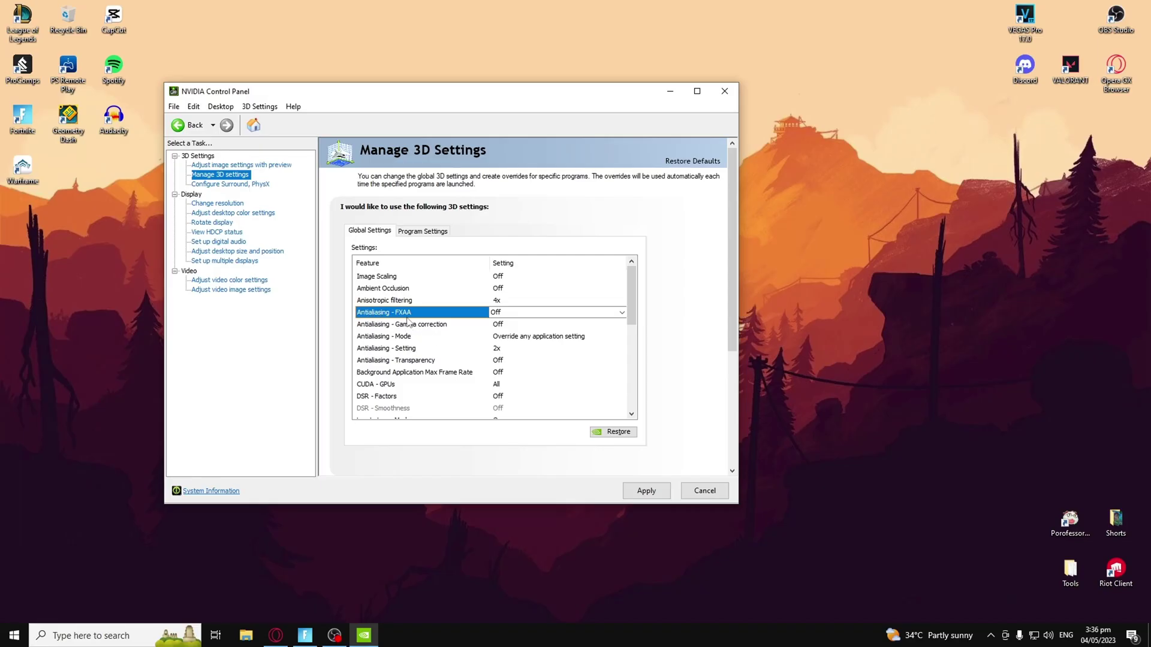
{"action": "left_click", "coordinate": [512, 313]}
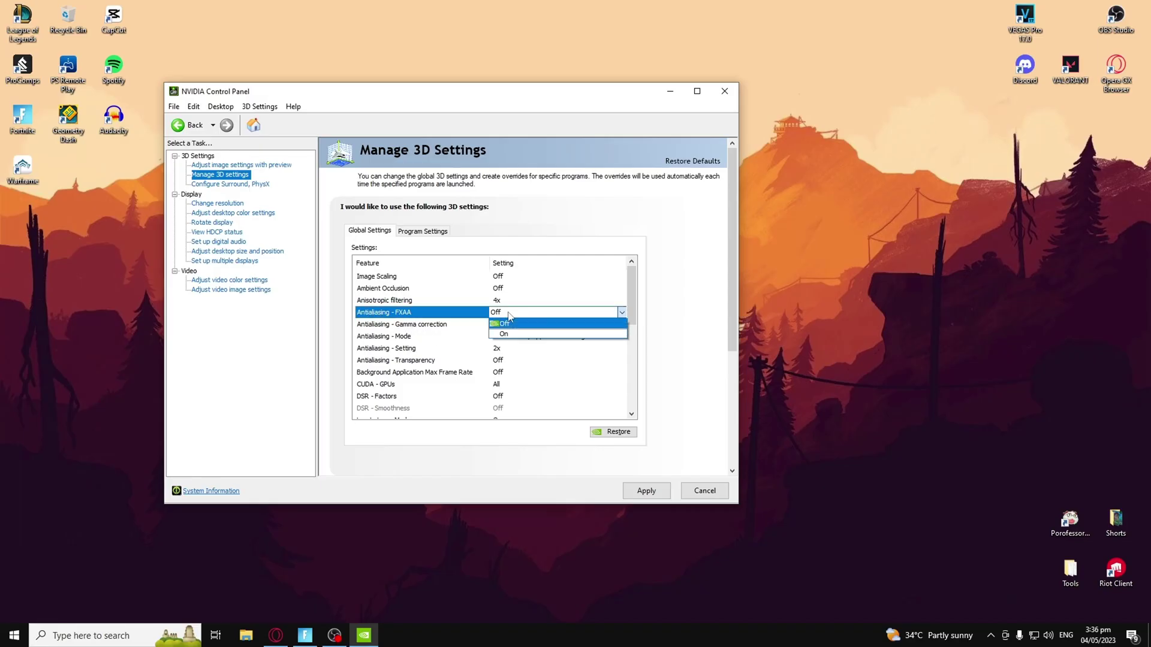
{"action": "left_click", "coordinate": [509, 322]}
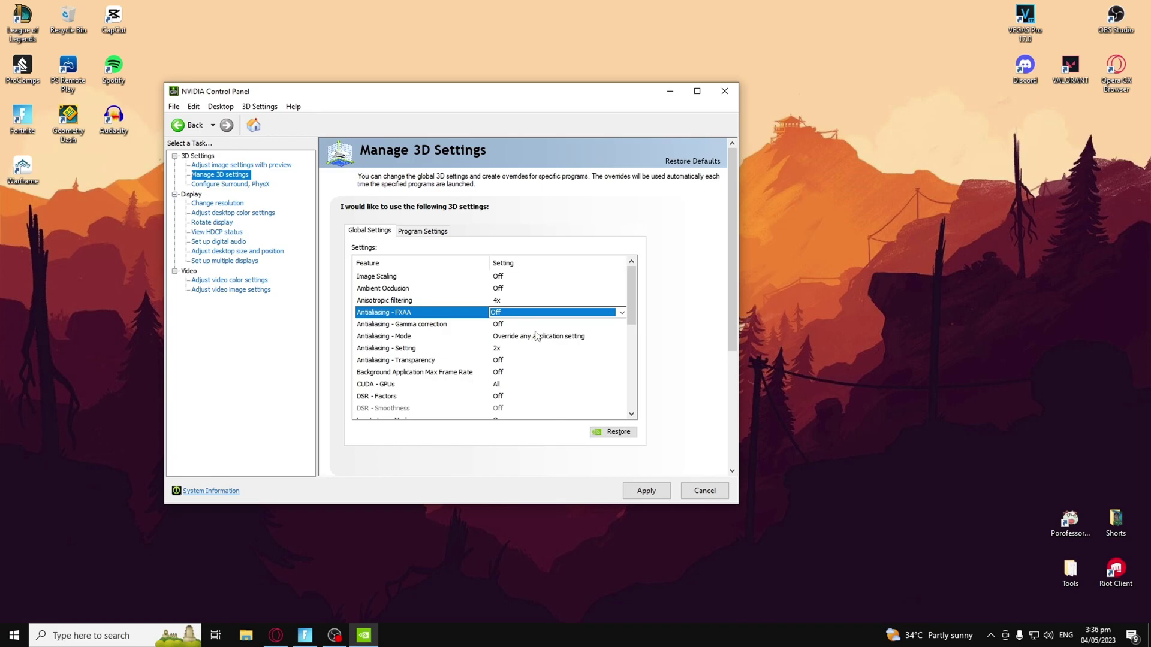
{"action": "left_click", "coordinate": [535, 329]}
{"action": "left_click", "coordinate": [535, 326]}
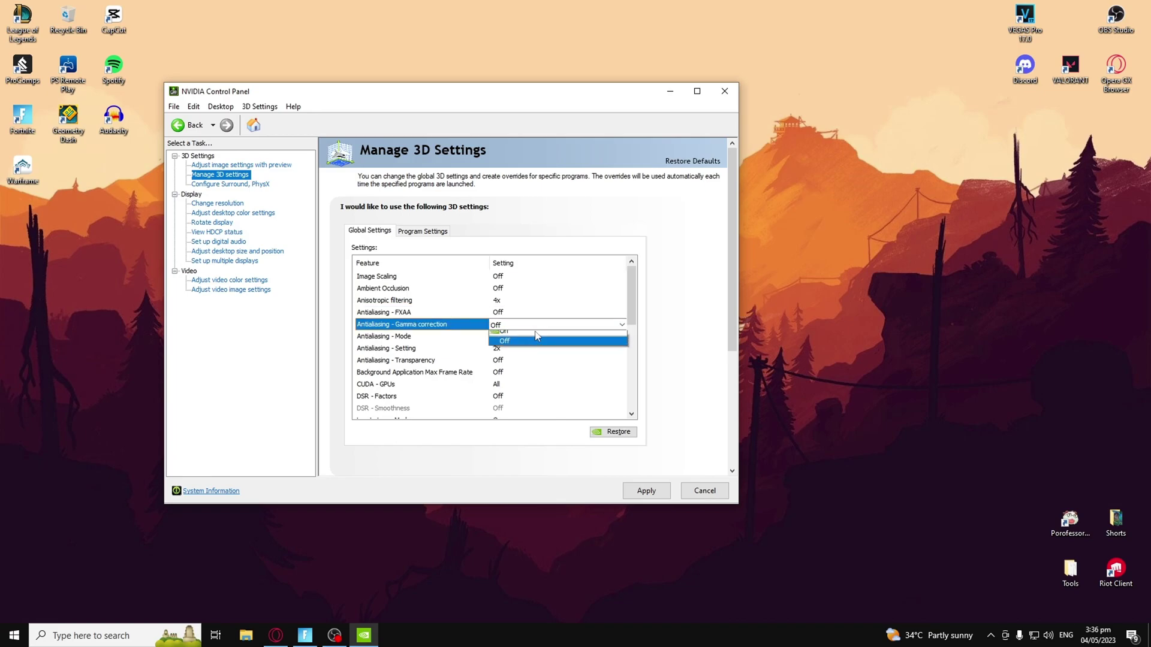
Step: Set the OpenGL rendering GPU to the NVIDIA GeForce RTX 3060, with texture filtering at High performance
{"action": "left_click", "coordinate": [535, 335]}
{"action": "scroll", "coordinate": [527, 336], "scroll_direction": "down", "scroll_amount": 2}
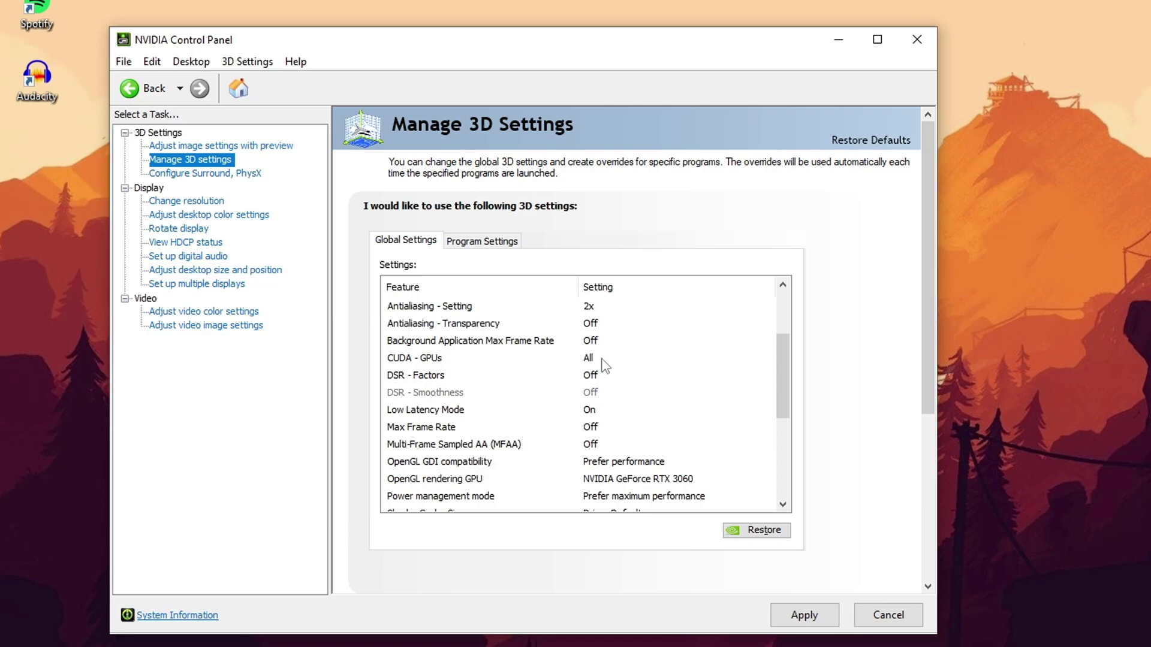
{"action": "left_click", "coordinate": [604, 364]}
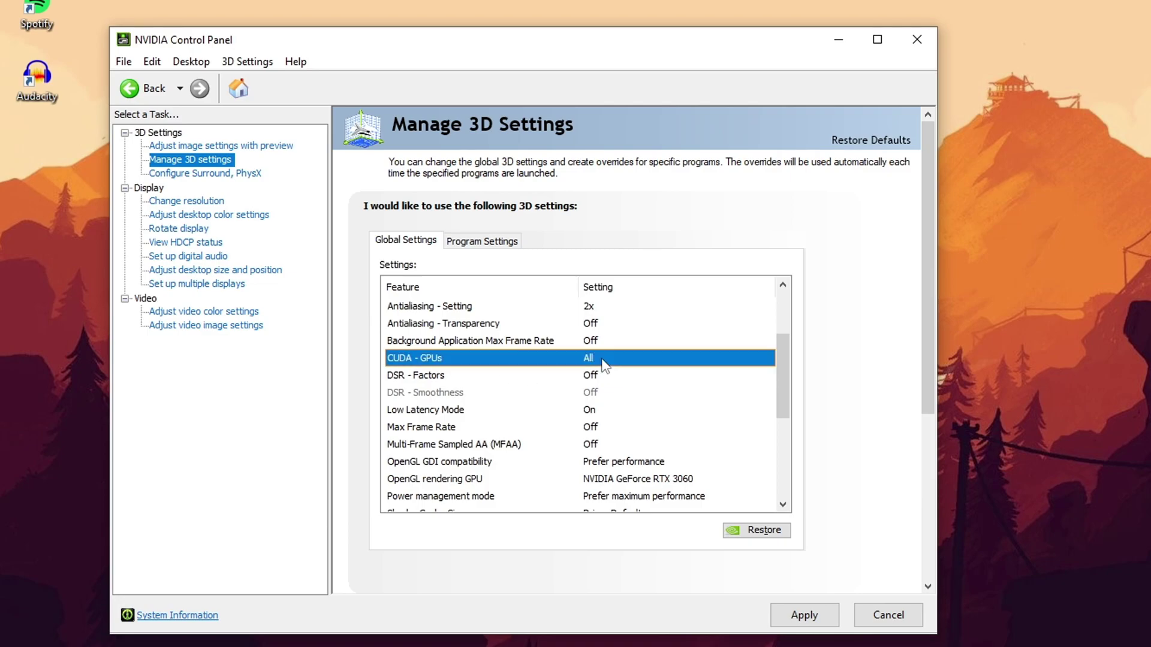
{"action": "left_click", "coordinate": [594, 481]}
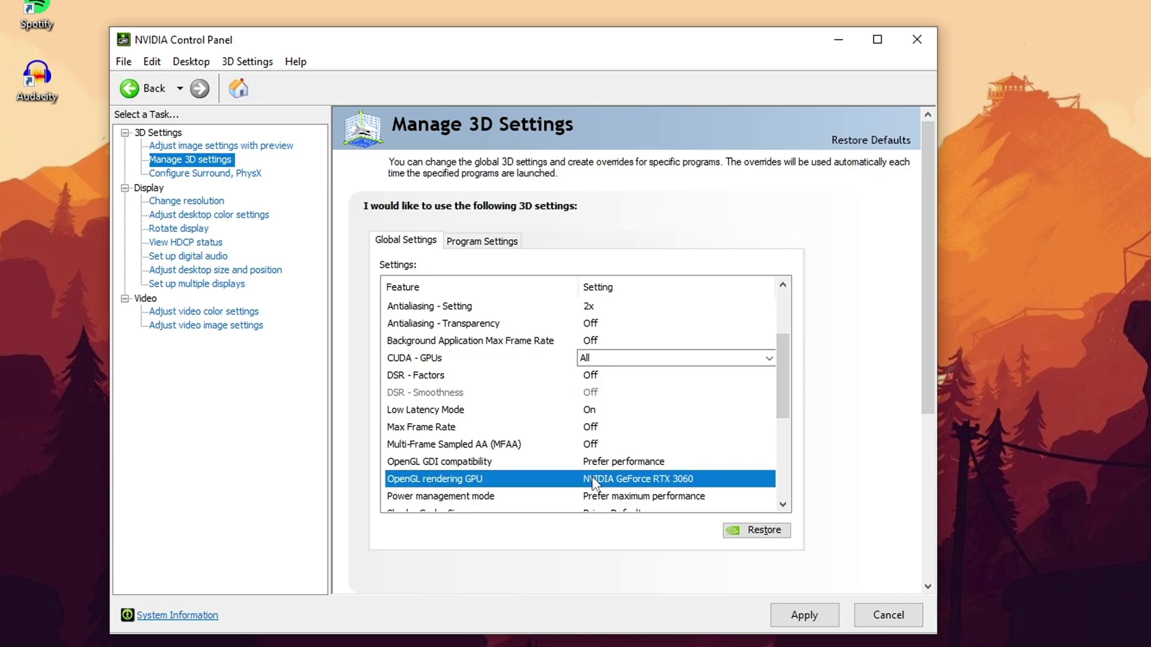
{"action": "left_click", "coordinate": [594, 482]}
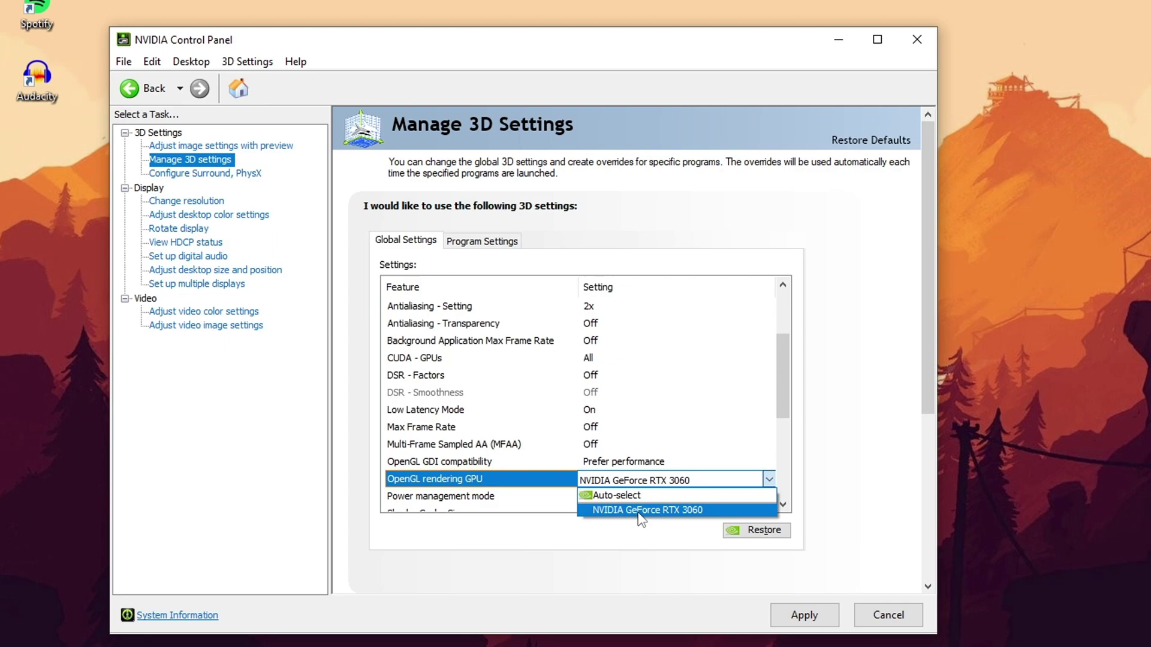
{"action": "scroll", "coordinate": [540, 479], "scroll_direction": "down", "scroll_amount": 4}
{"action": "left_click", "coordinate": [408, 445]}
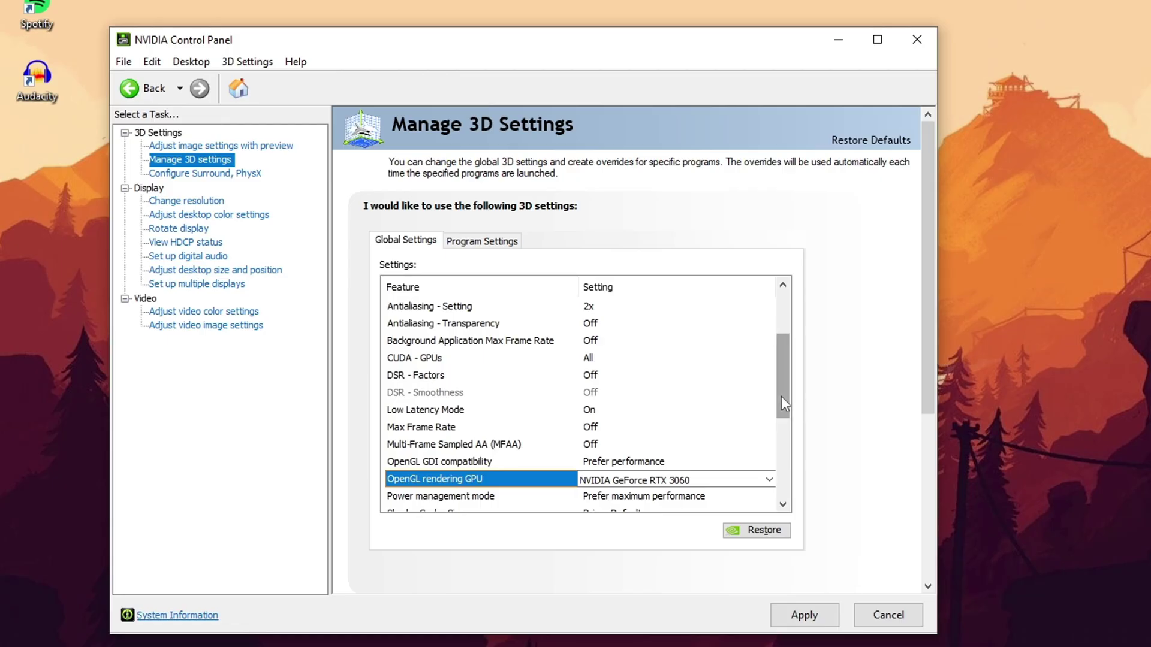
{"action": "left_click_drag", "start_coordinate": [631, 339], "coordinate": [639, 432]}
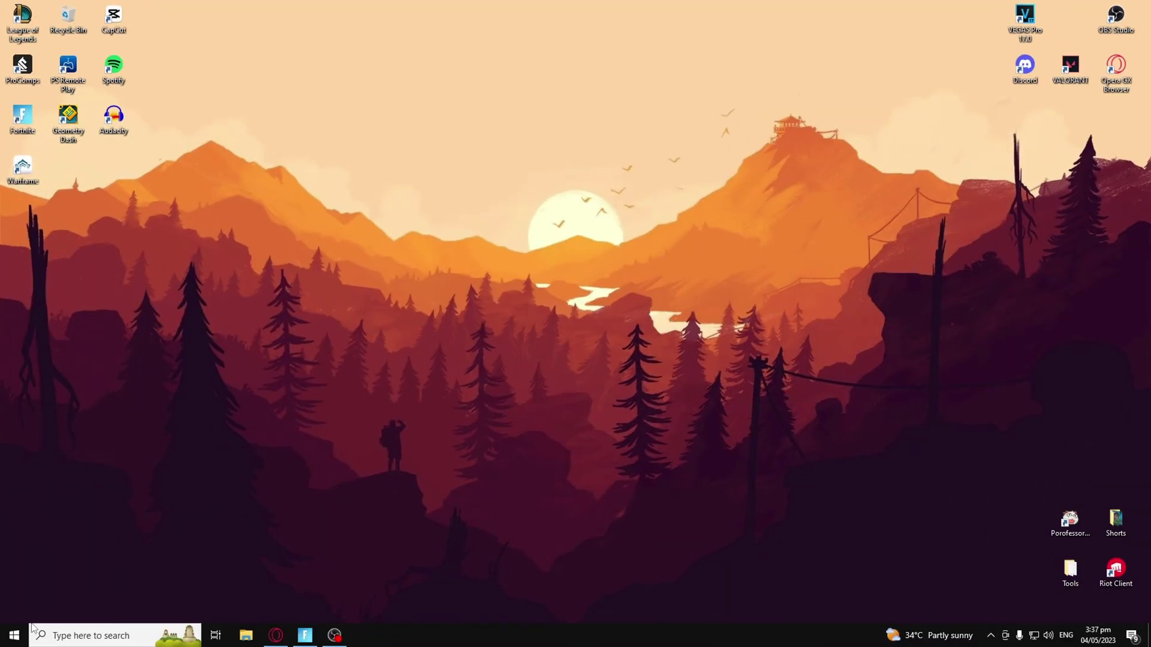
Step: Open Windows Settings to the Gaming section, maximized to full screen
{"action": "left_click", "coordinate": [17, 634]}
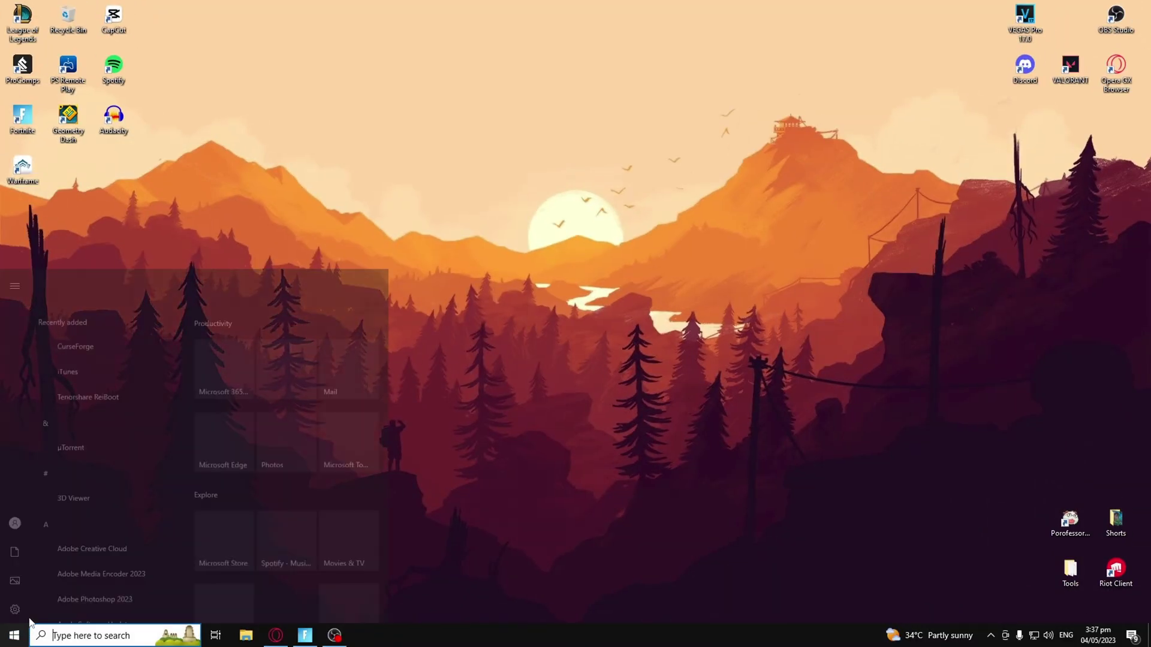
{"action": "left_click", "coordinate": [15, 610]}
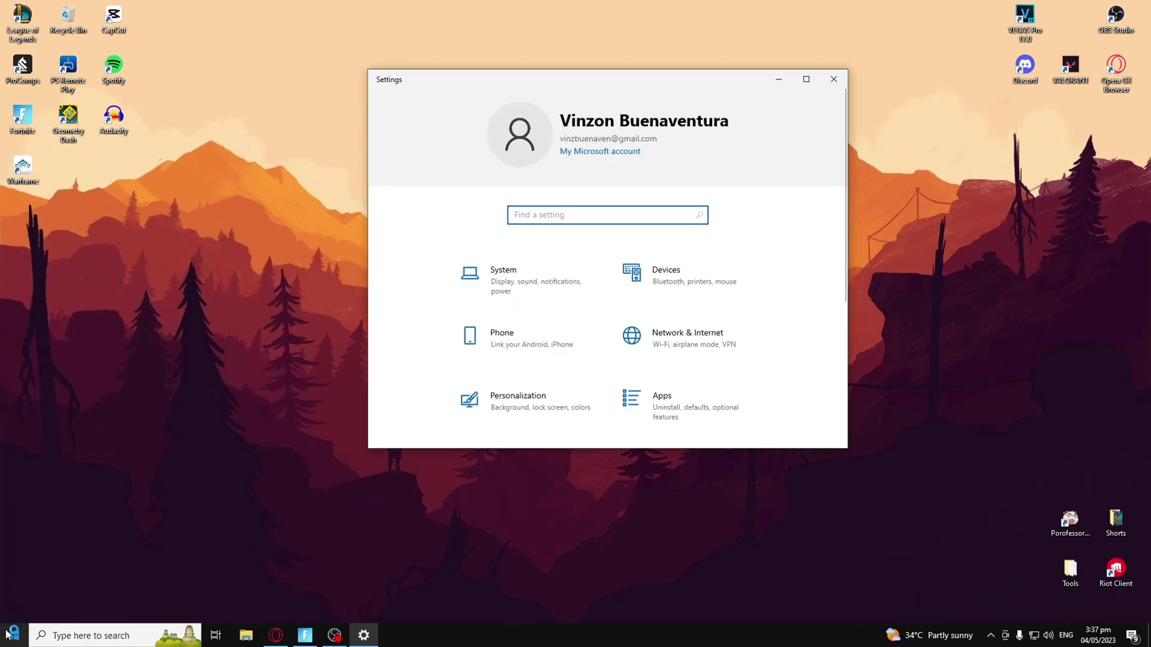
{"action": "left_click", "coordinate": [7, 634]}
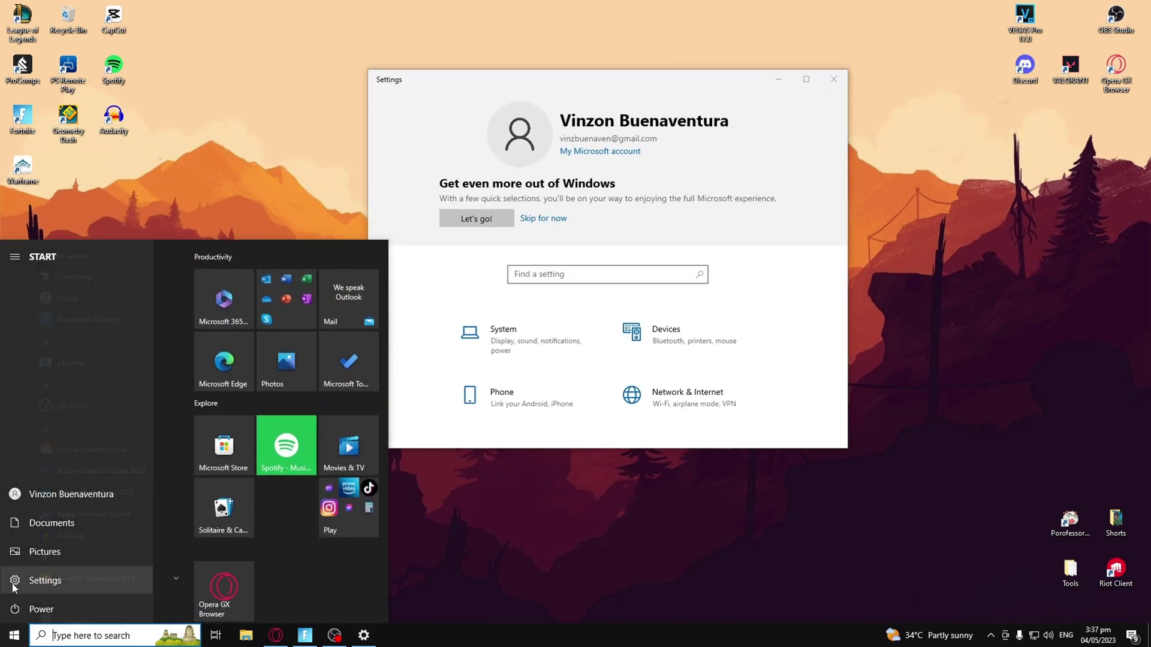
{"action": "left_click", "coordinate": [416, 298]}
{"action": "scroll", "coordinate": [455, 323], "scroll_direction": "down", "scroll_amount": 5}
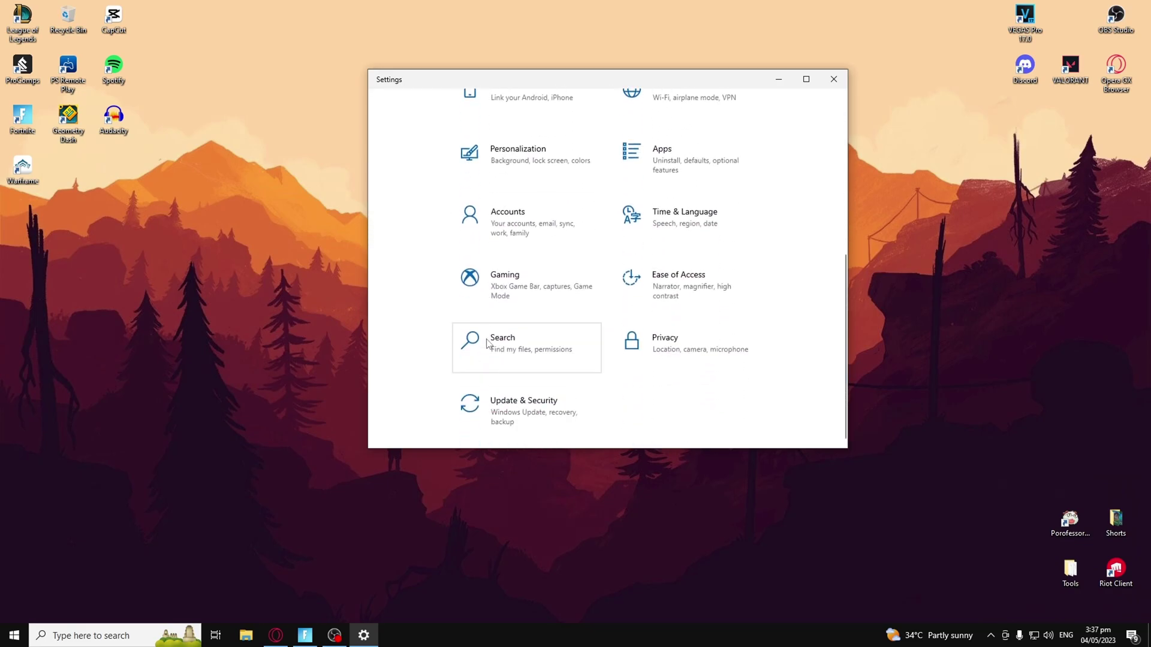
{"action": "left_click", "coordinate": [506, 306]}
{"action": "key", "text": "super+Up"}
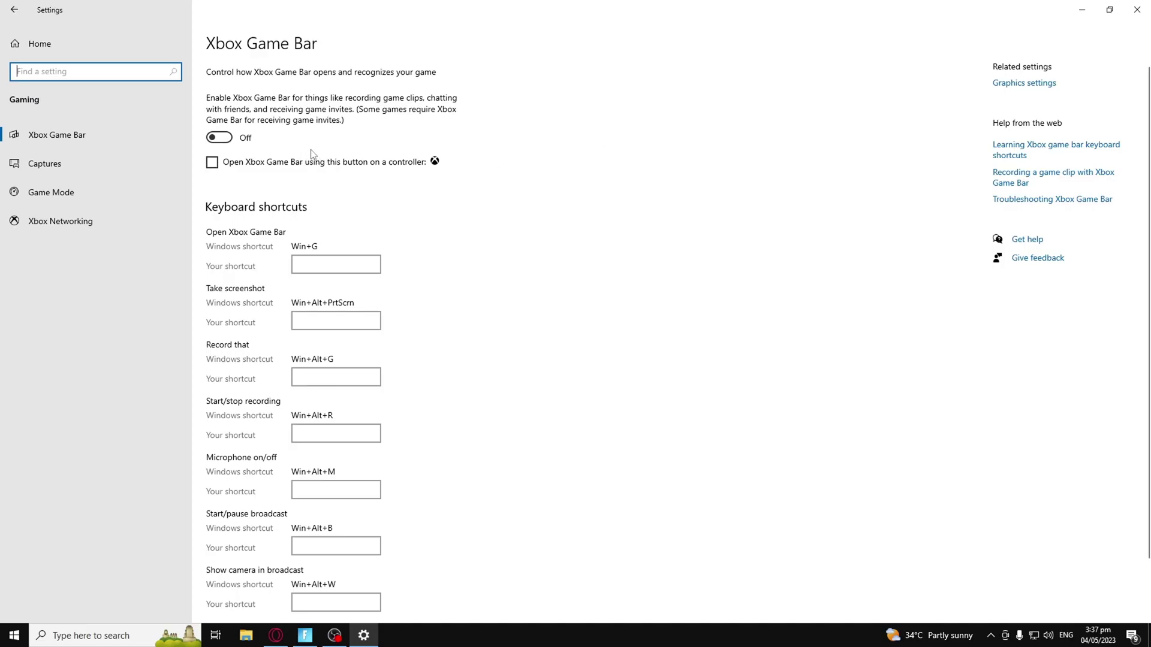
Step: Verify Xbox Game Bar, background recording and Game Mode are Off, then go to Graphics settings
{"action": "scroll", "coordinate": [349, 170], "scroll_direction": "down", "scroll_amount": 1}
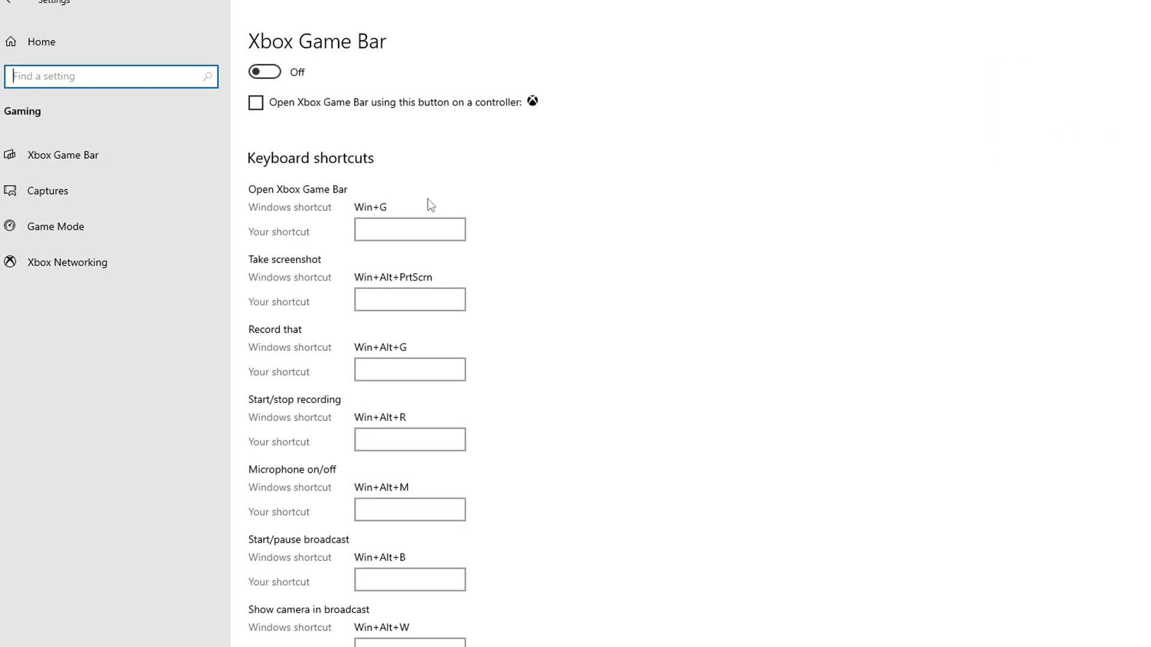
{"action": "scroll", "coordinate": [427, 199], "scroll_direction": "up", "scroll_amount": 1}
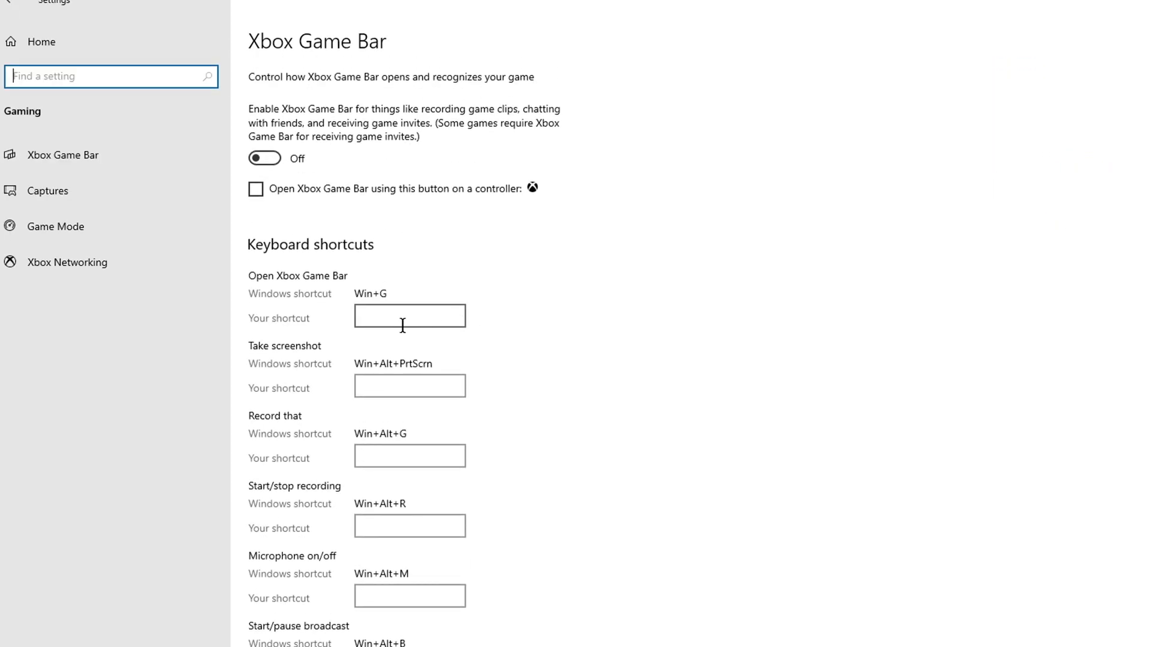
{"action": "left_click", "coordinate": [47, 191]}
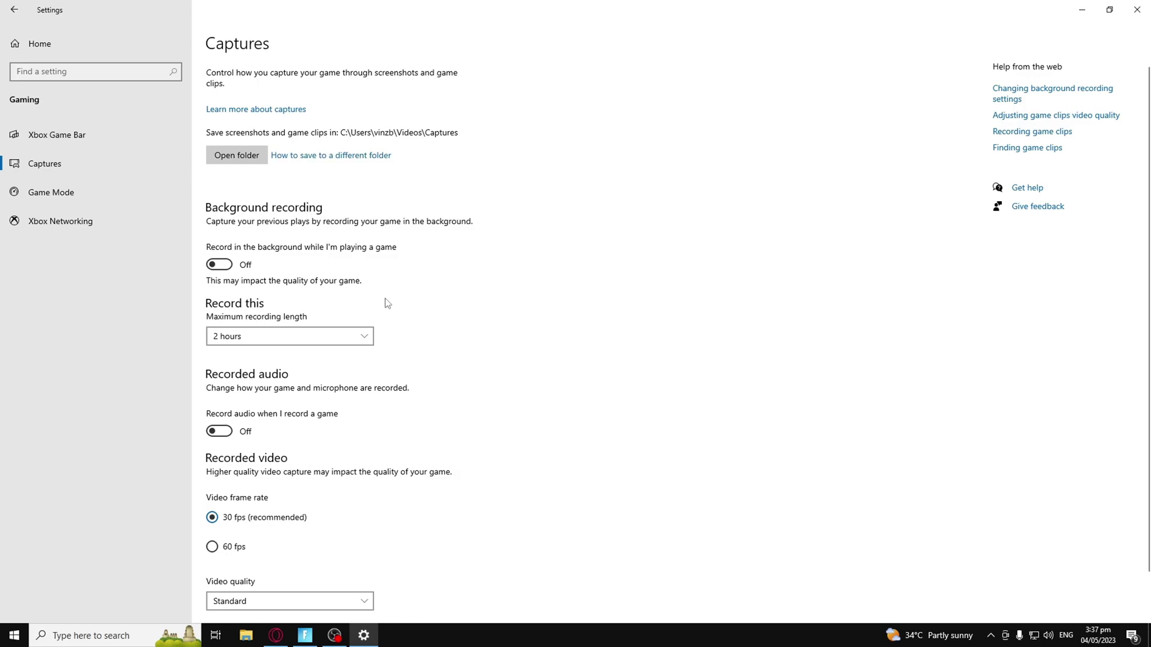
{"action": "scroll", "coordinate": [386, 302], "scroll_direction": "down", "scroll_amount": 1}
{"action": "scroll", "coordinate": [386, 302], "scroll_direction": "up", "scroll_amount": 1}
{"action": "left_click", "coordinate": [72, 192]}
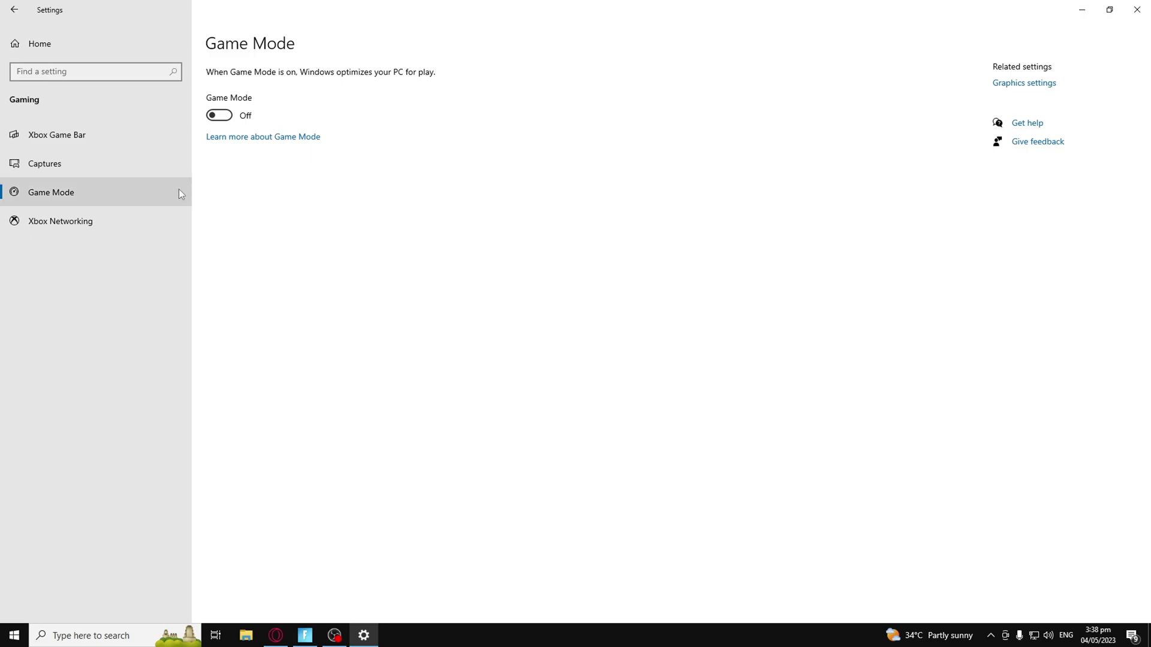
{"action": "left_click", "coordinate": [998, 84]}
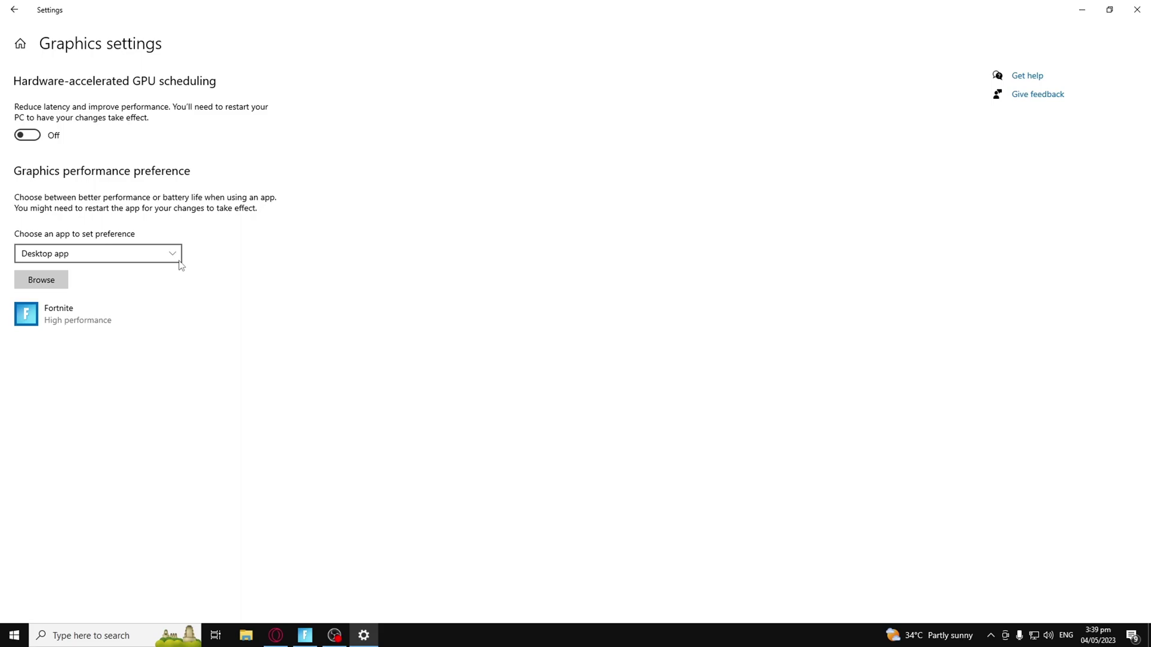
Step: Keep Desktop app as the app type and browse for a program file
{"action": "left_click", "coordinate": [173, 255]}
{"action": "left_click", "coordinate": [91, 259]}
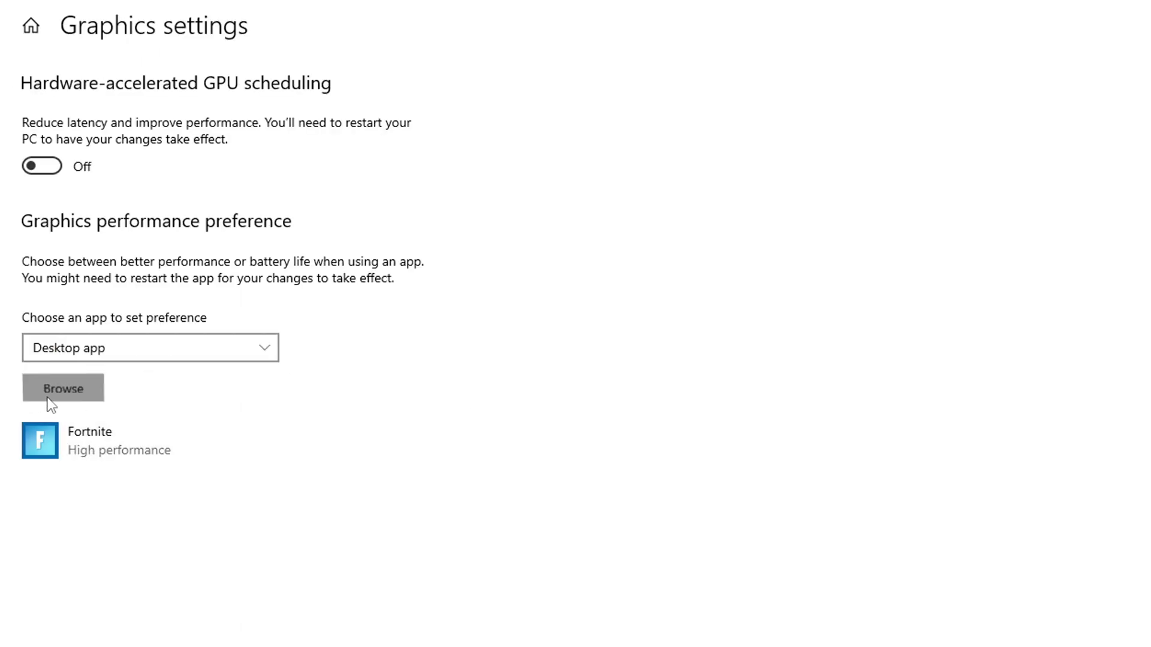
{"action": "left_click", "coordinate": [49, 398]}
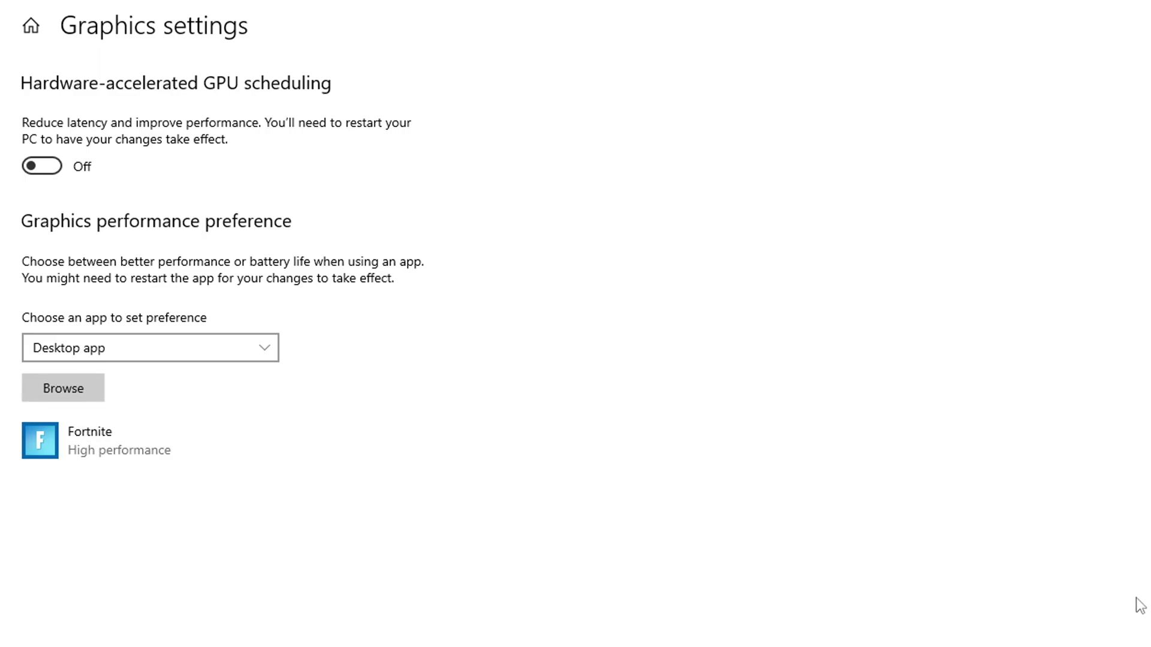
Step: Pick FortniteClient-Win64-Shipping from C:\Program Files\Epic Games\Fortnite\FortniteGame\Binaries\Win64
{"action": "left_click", "coordinate": [150, 444]}
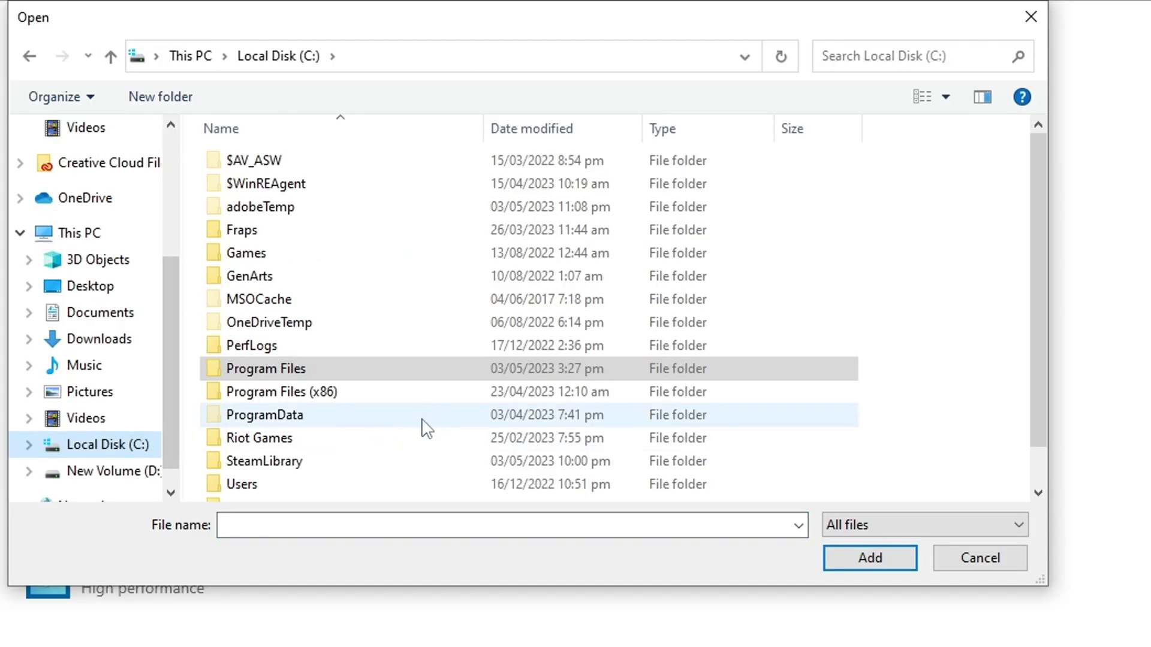
{"action": "scroll", "coordinate": [330, 477], "scroll_direction": "up", "scroll_amount": 1}
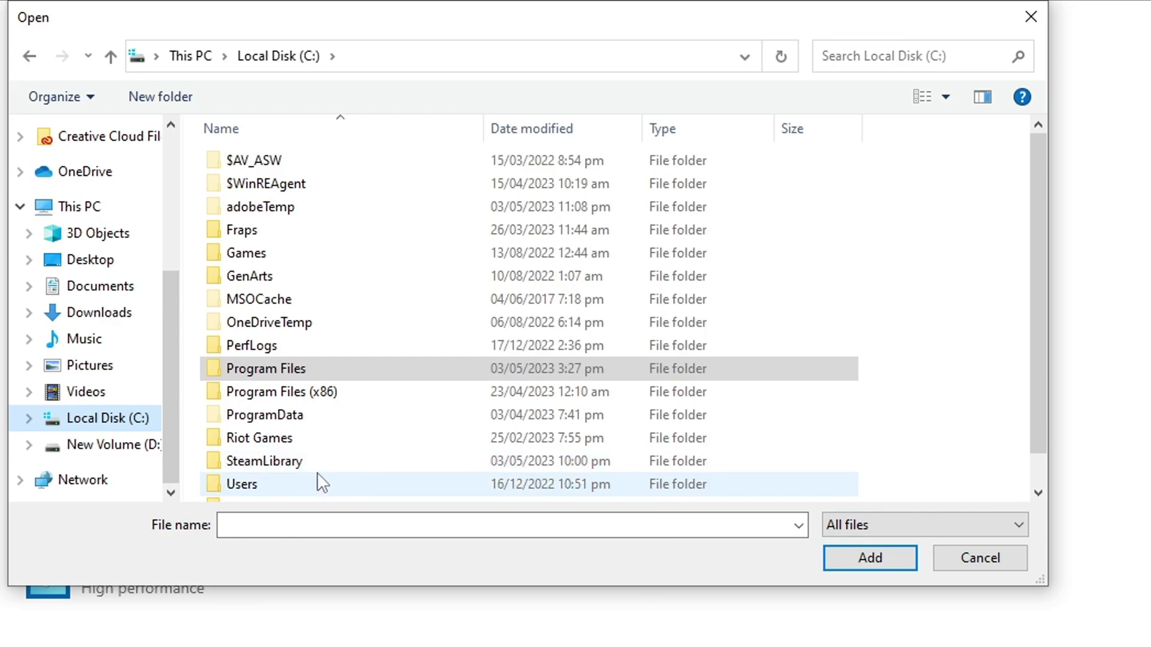
{"action": "double_click", "coordinate": [278, 375]}
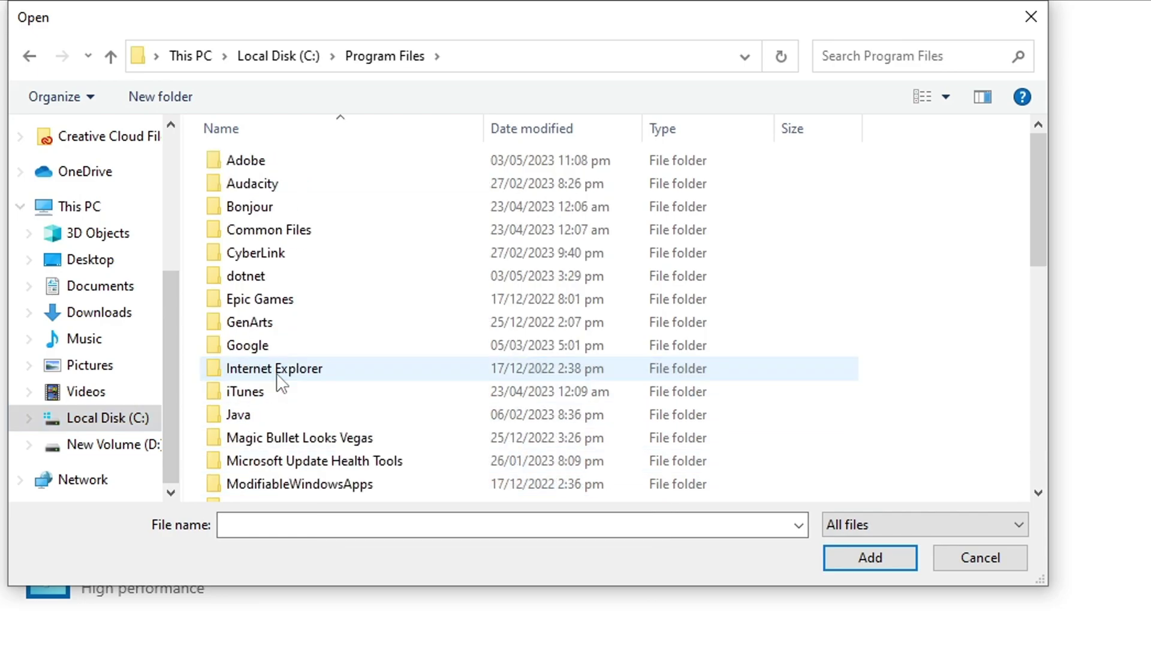
{"action": "double_click", "coordinate": [276, 305]}
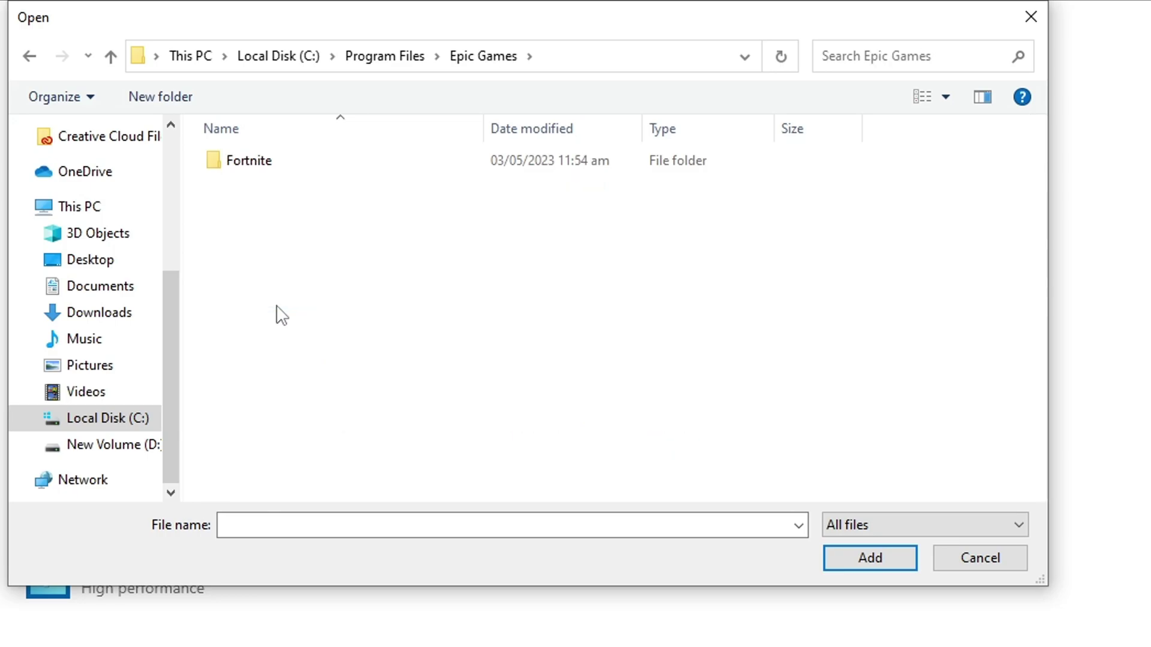
{"action": "double_click", "coordinate": [310, 170]}
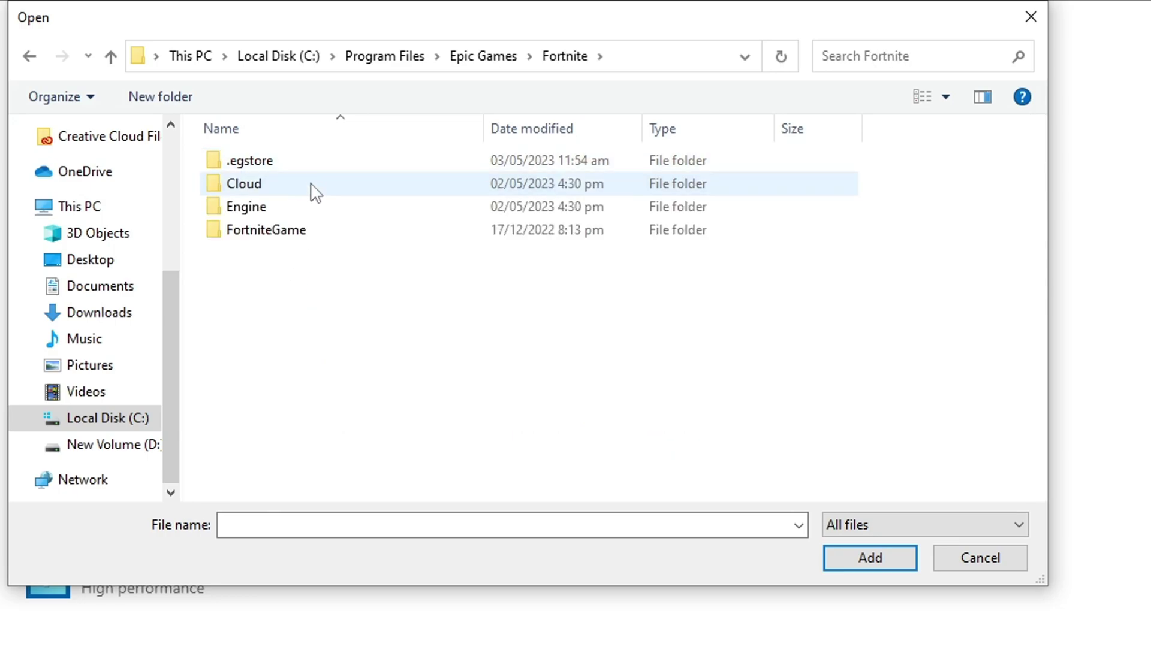
{"action": "double_click", "coordinate": [310, 230]}
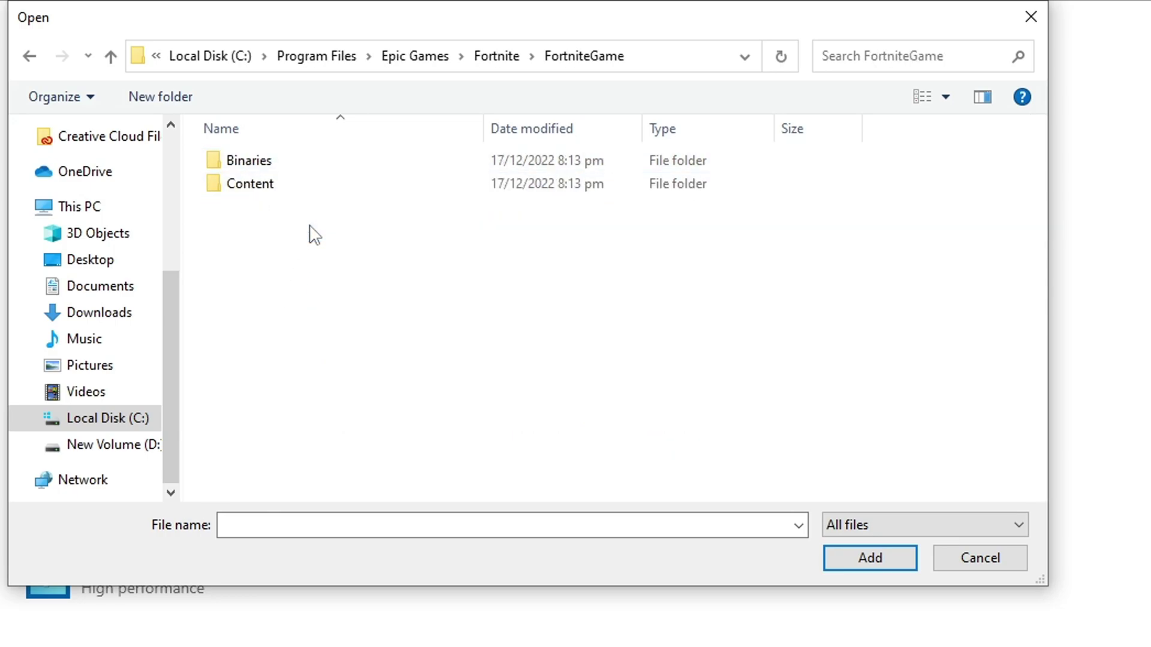
{"action": "double_click", "coordinate": [275, 162]}
{"action": "double_click", "coordinate": [275, 183]}
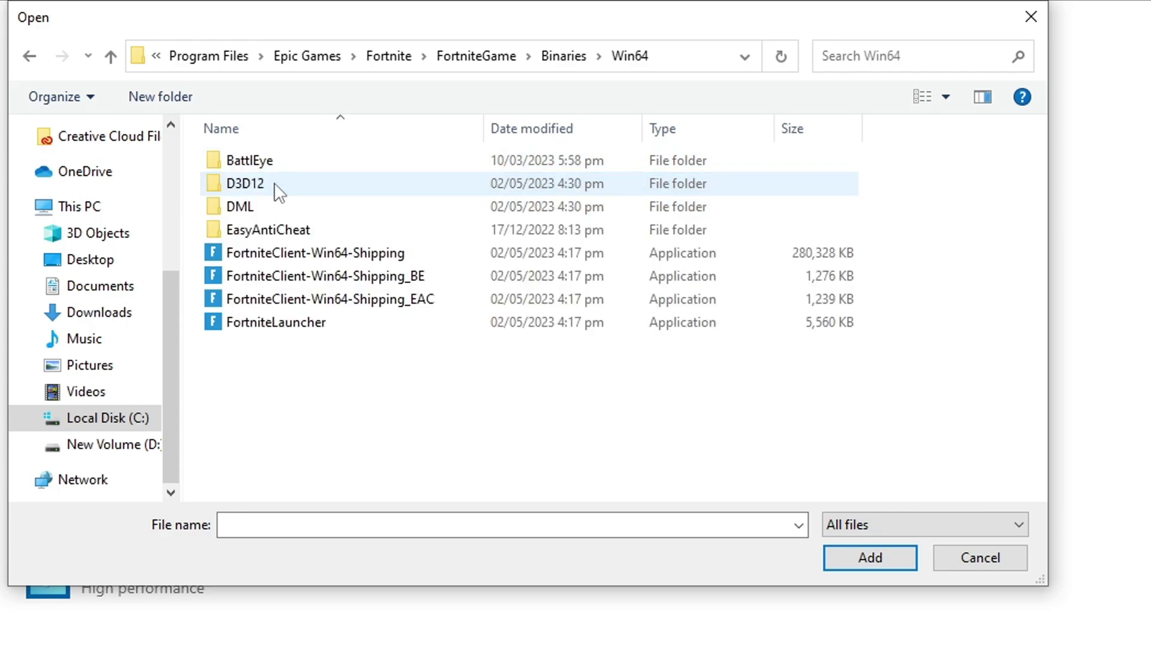
{"action": "left_click", "coordinate": [275, 254]}
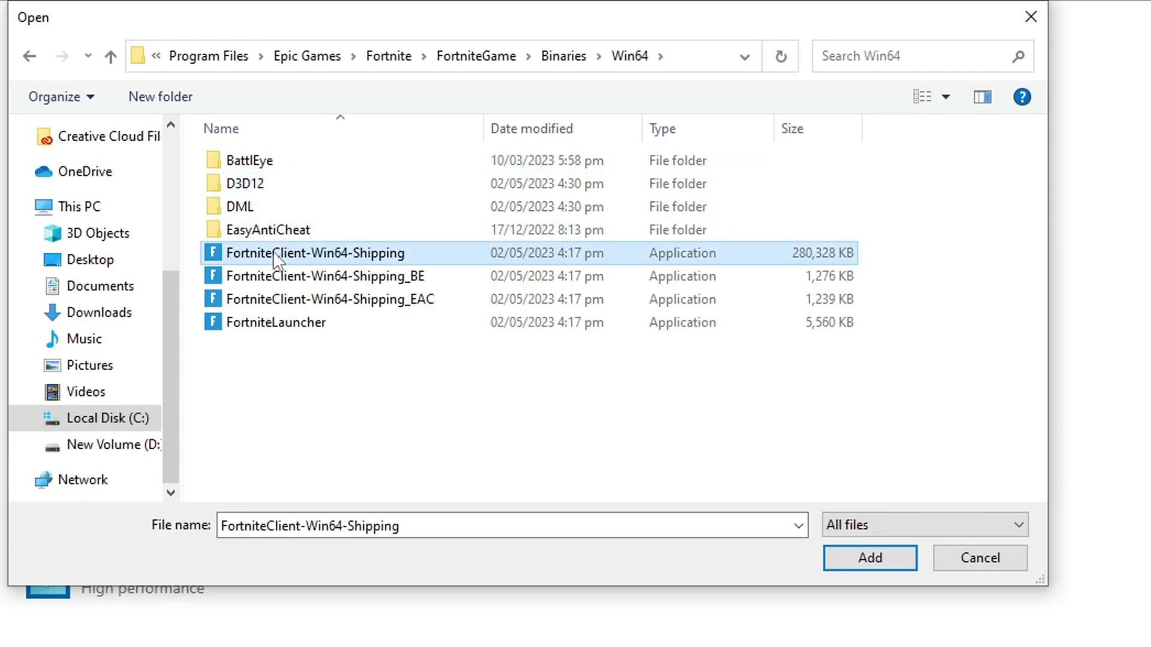
{"action": "left_click", "coordinate": [514, 448]}
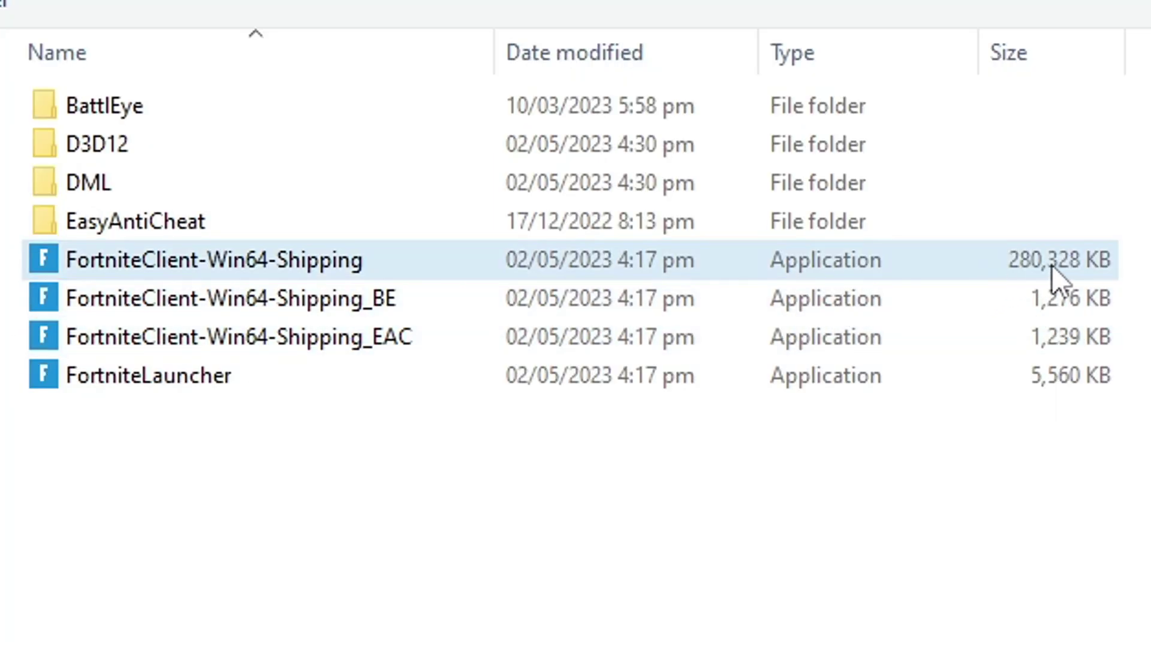
Step: Add the Fortnite client, save its graphics preference as High performance, and close Settings
{"action": "left_click", "coordinate": [479, 303]}
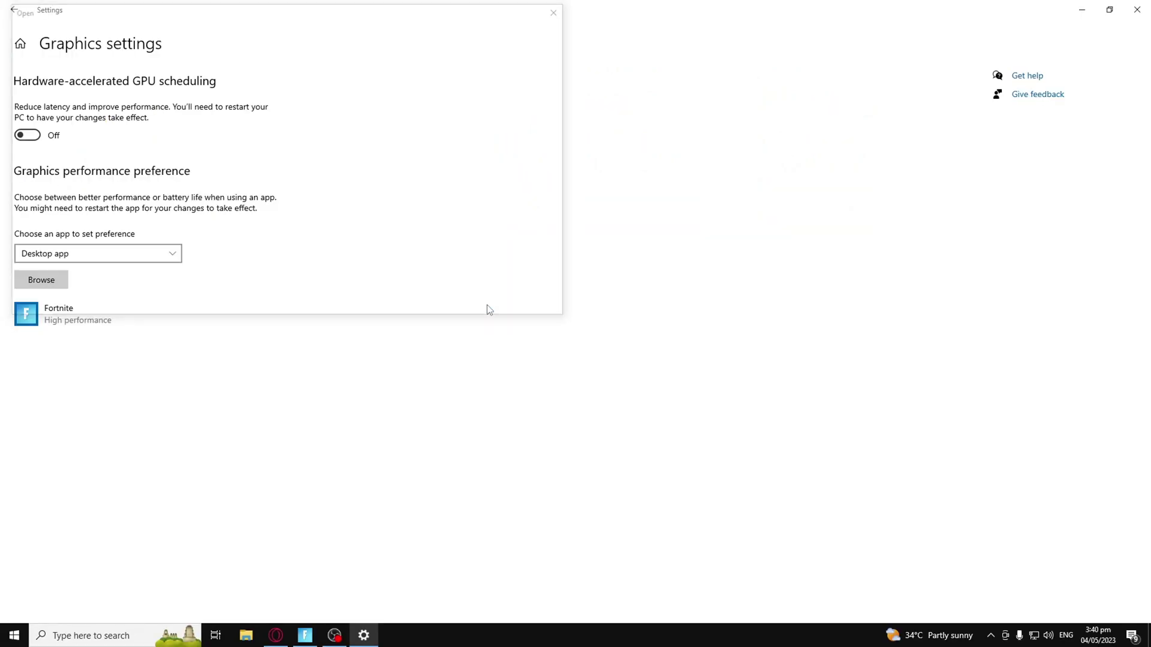
{"action": "left_click", "coordinate": [81, 344]}
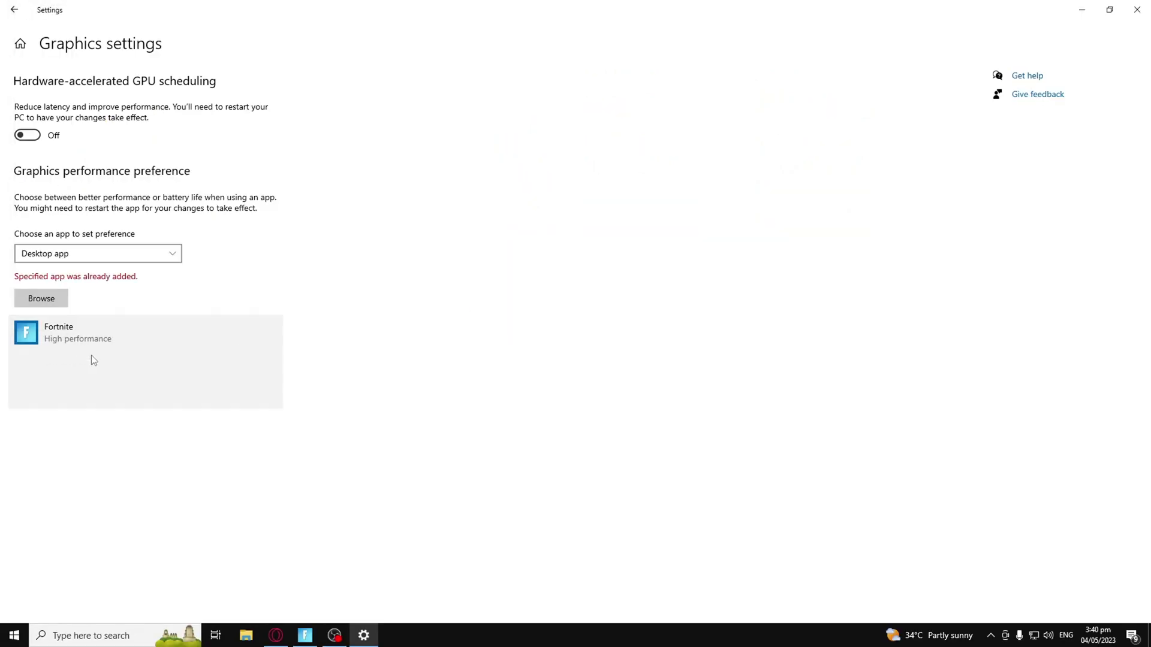
{"action": "left_click", "coordinate": [190, 394]}
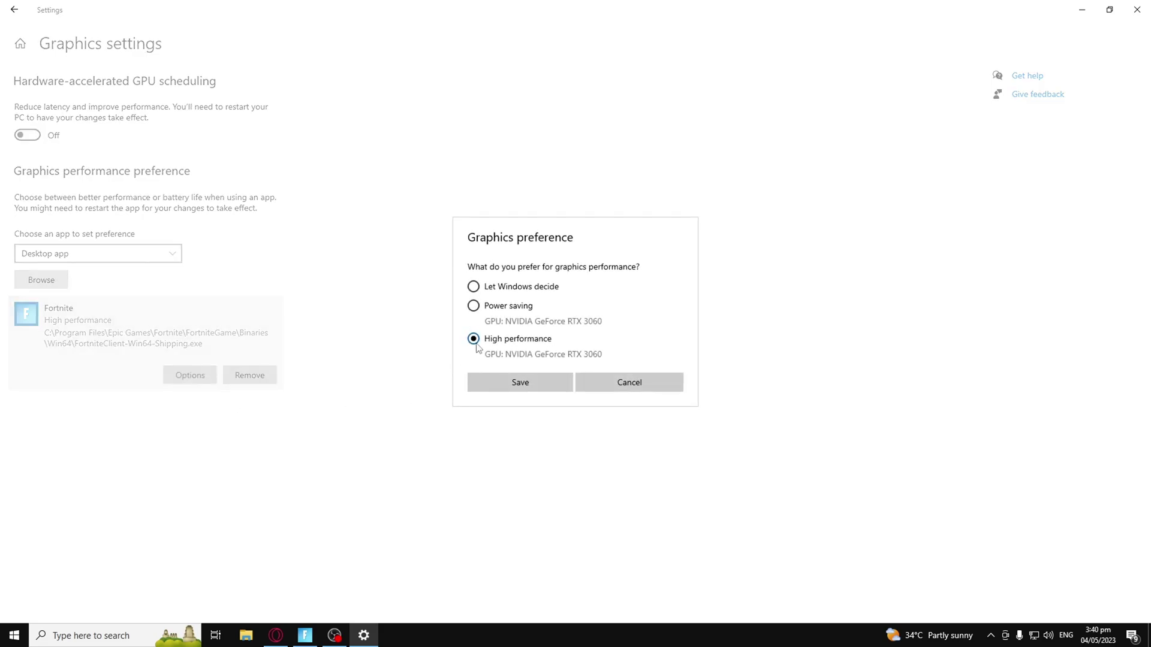
{"action": "left_click", "coordinate": [520, 383]}
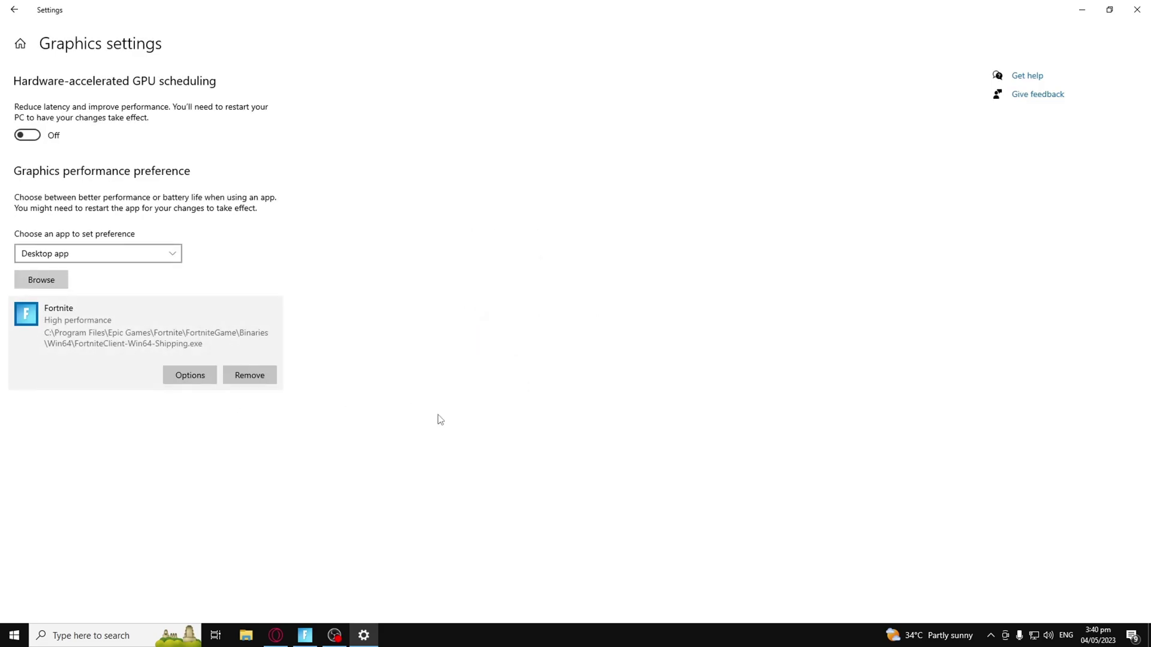
{"action": "key", "text": "alt+F4"}
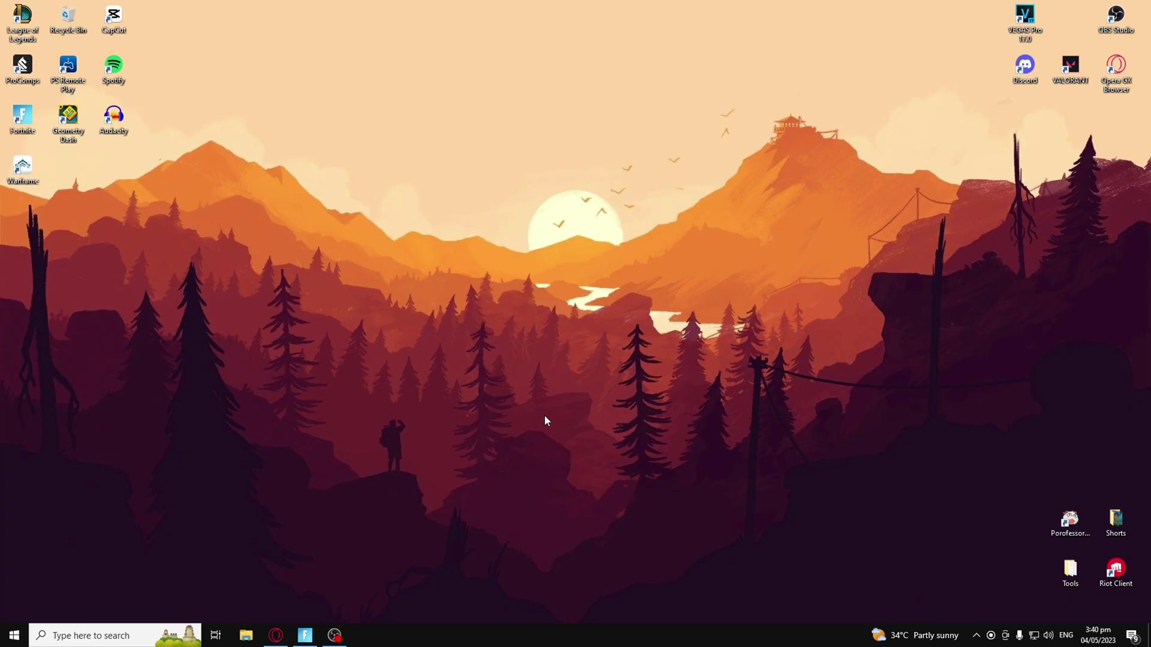
Step: Search 'battery' to reach Power & sleep, open the Power Options plan list, then Windows search
{"action": "left_click", "coordinate": [101, 636]}
{"action": "type", "text": "battery"}
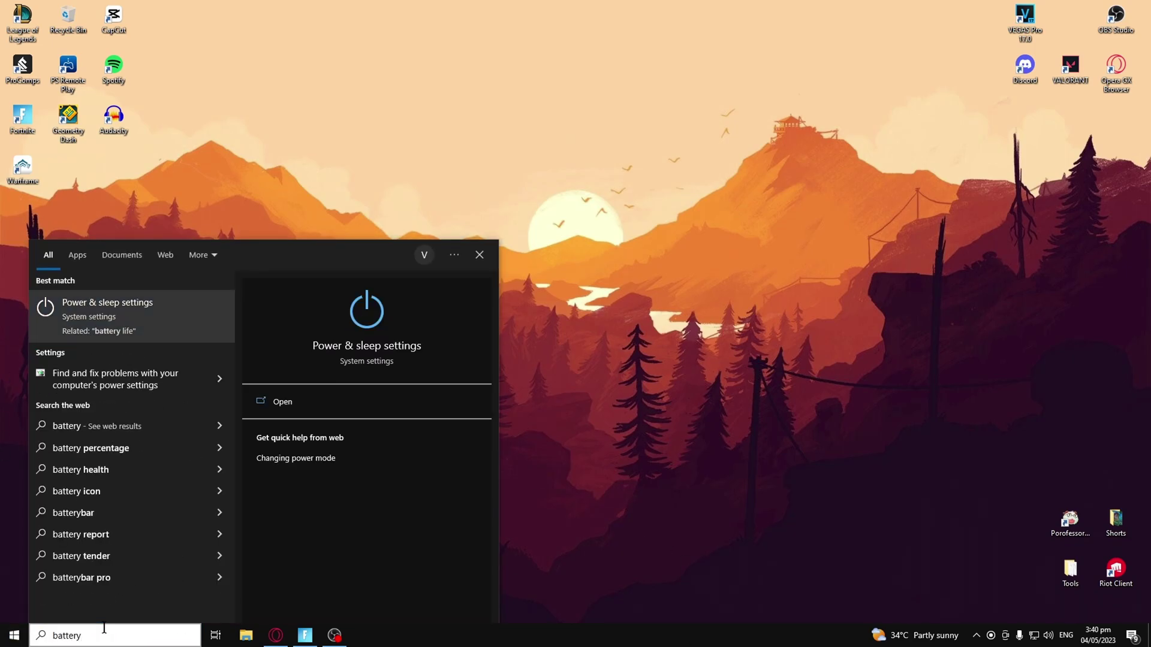
{"action": "key", "text": "Return"}
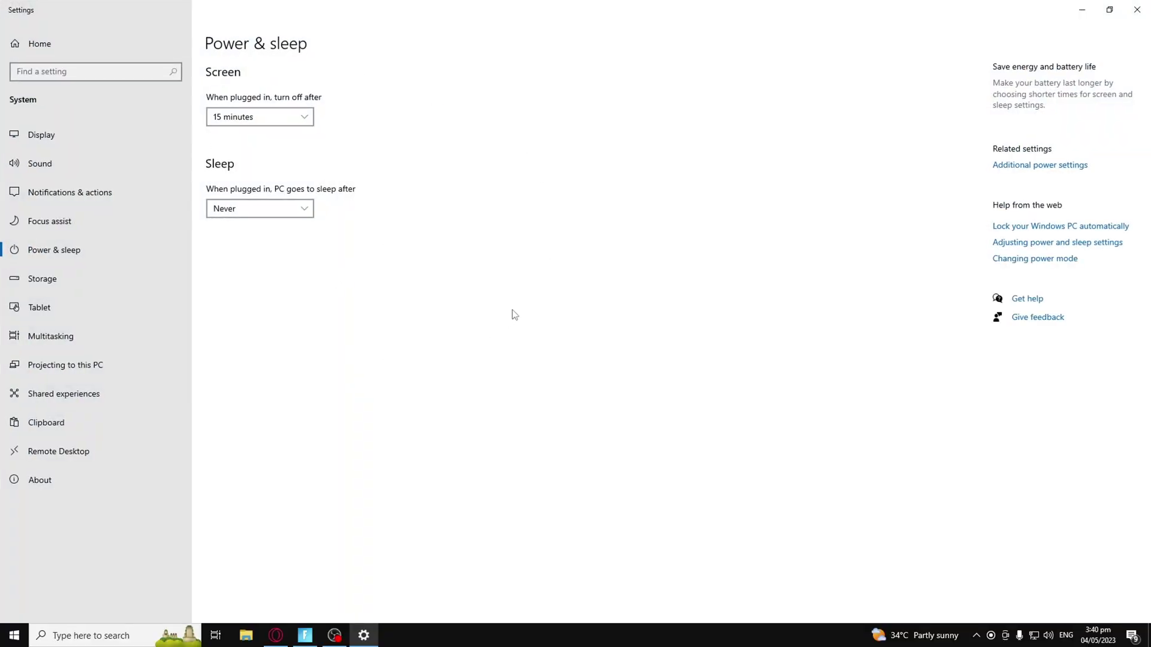
{"action": "left_click", "coordinate": [1031, 174]}
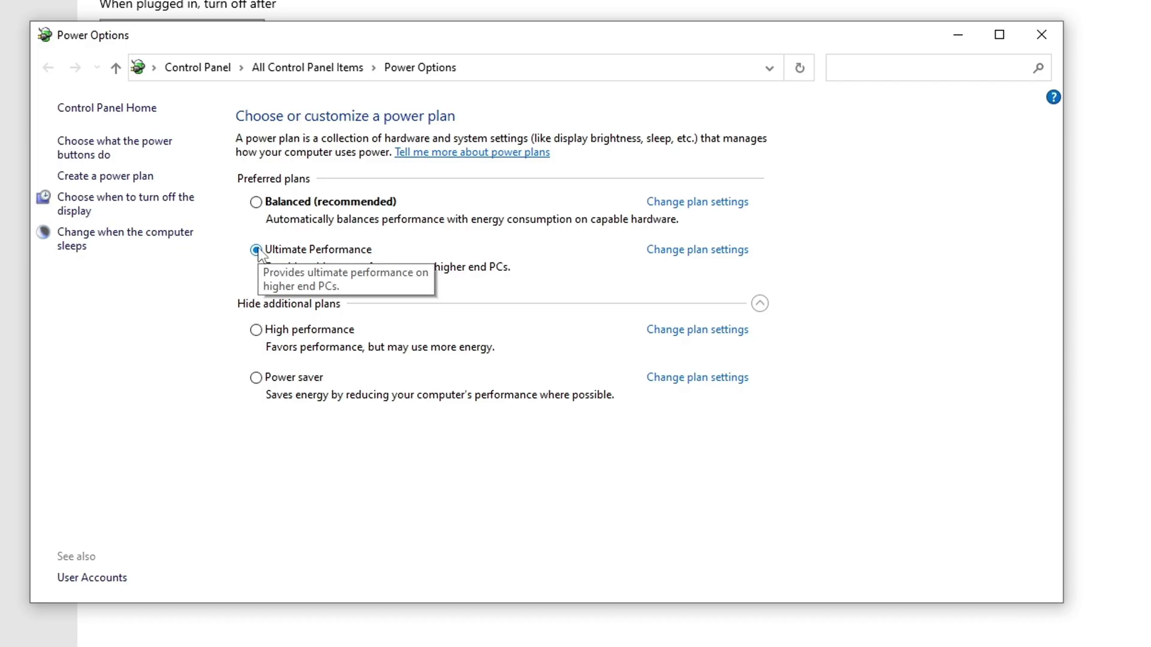
{"action": "left_click_drag", "start_coordinate": [180, 575], "coordinate": [338, 471]}
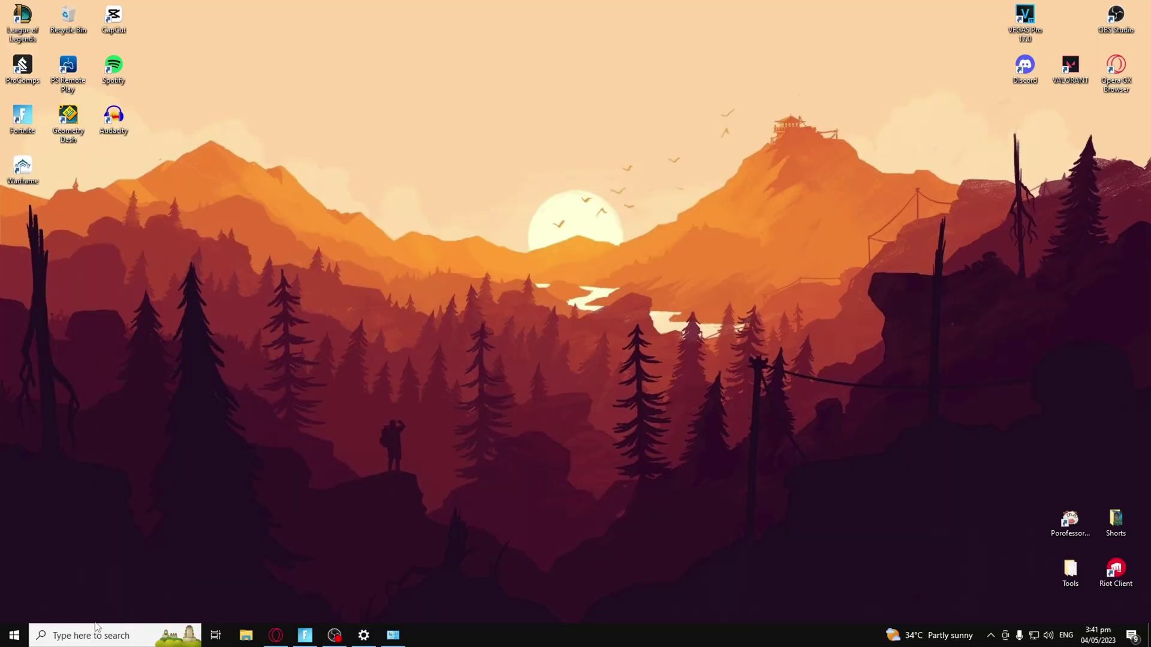
{"action": "left_click", "coordinate": [93, 634]}
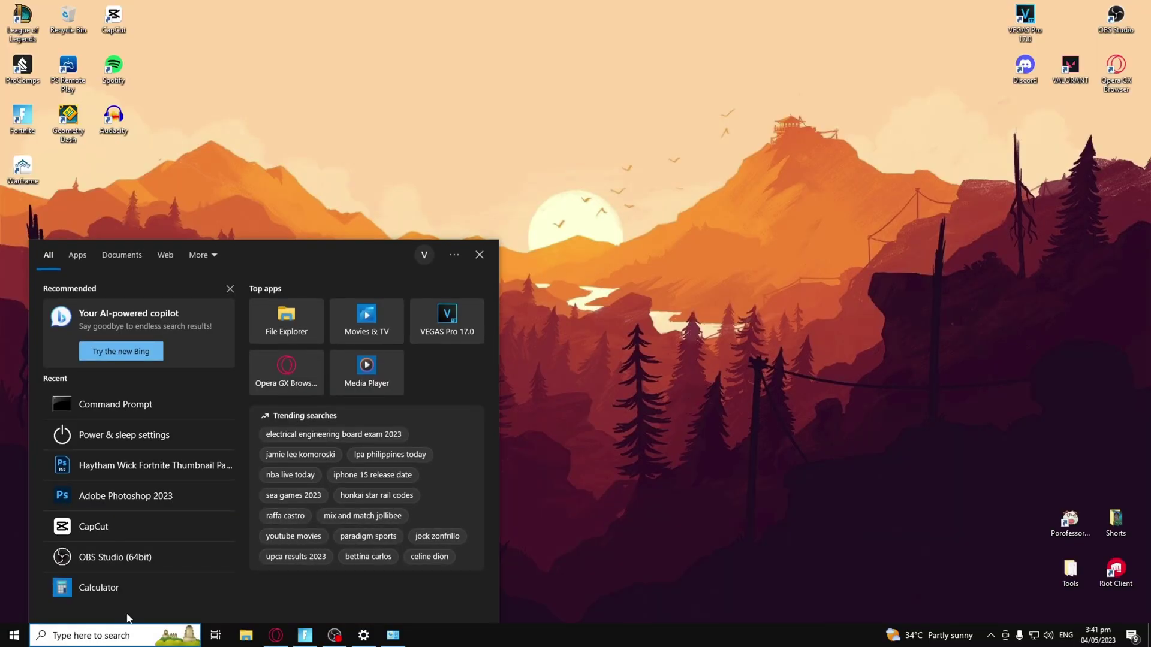
Step: Run 'powercfg -duplicatescheme e9a42b02-d5df-448d-aa00-03f14749eb61' in Command Prompt, then close it
{"action": "type", "text": "cmd"}
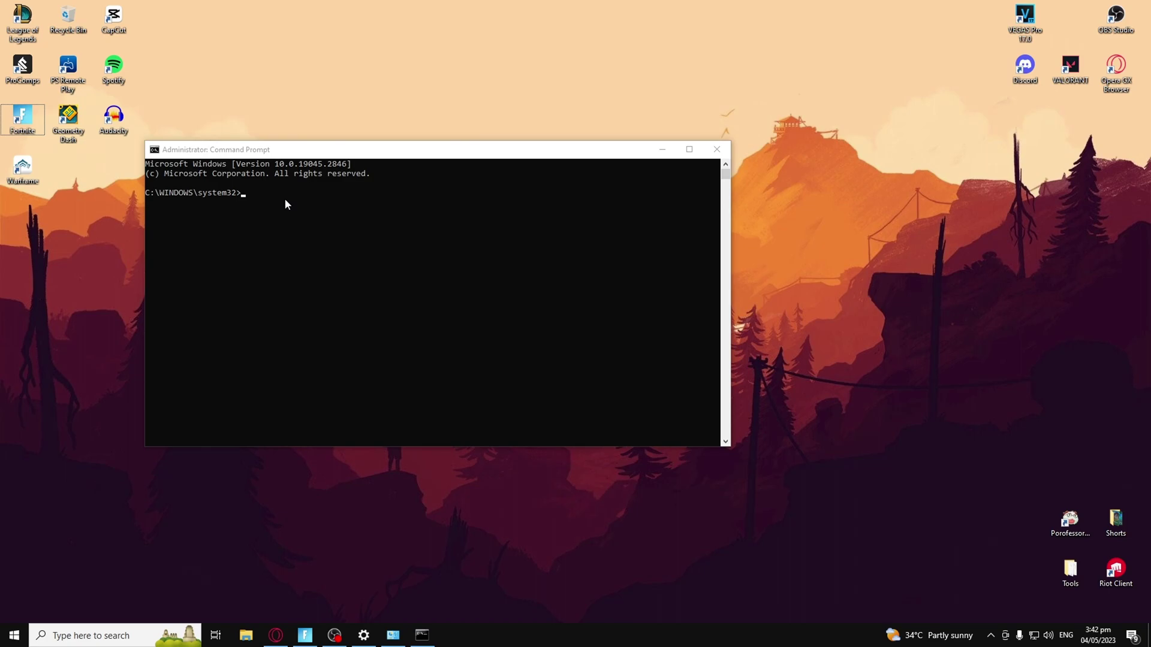
{"action": "left_click", "coordinate": [285, 198]}
{"action": "type", "text": "powercfg -duplicatescheme e9a42b02-d5df-448d-aa00-03f14749eb61"}
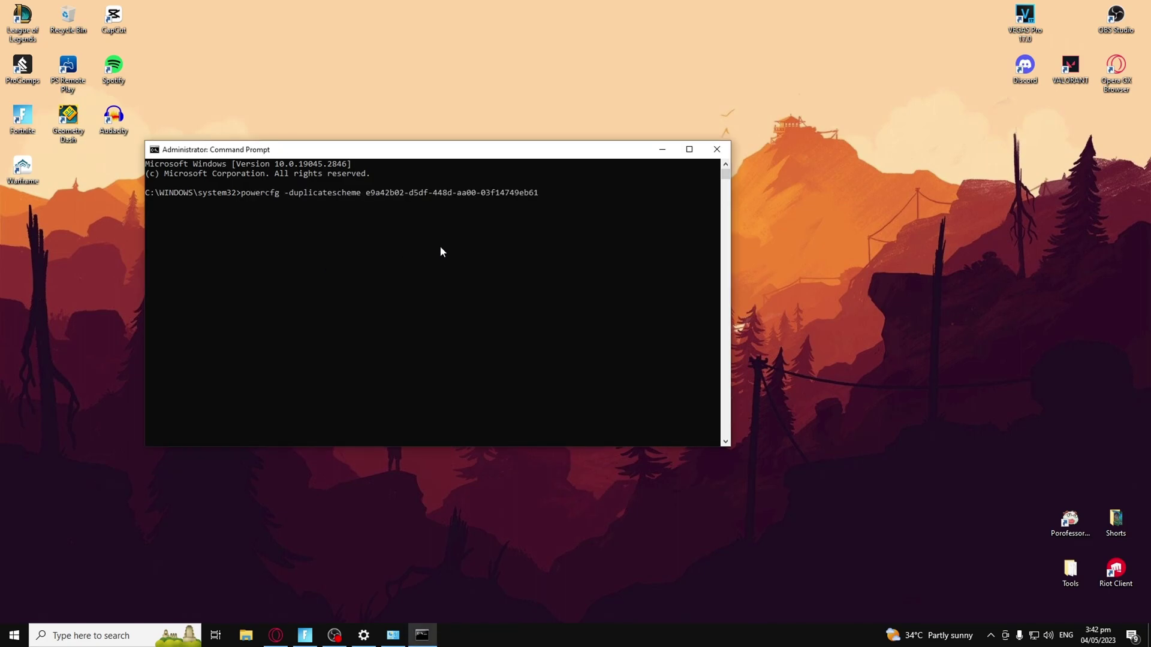
{"action": "key", "text": "Return"}
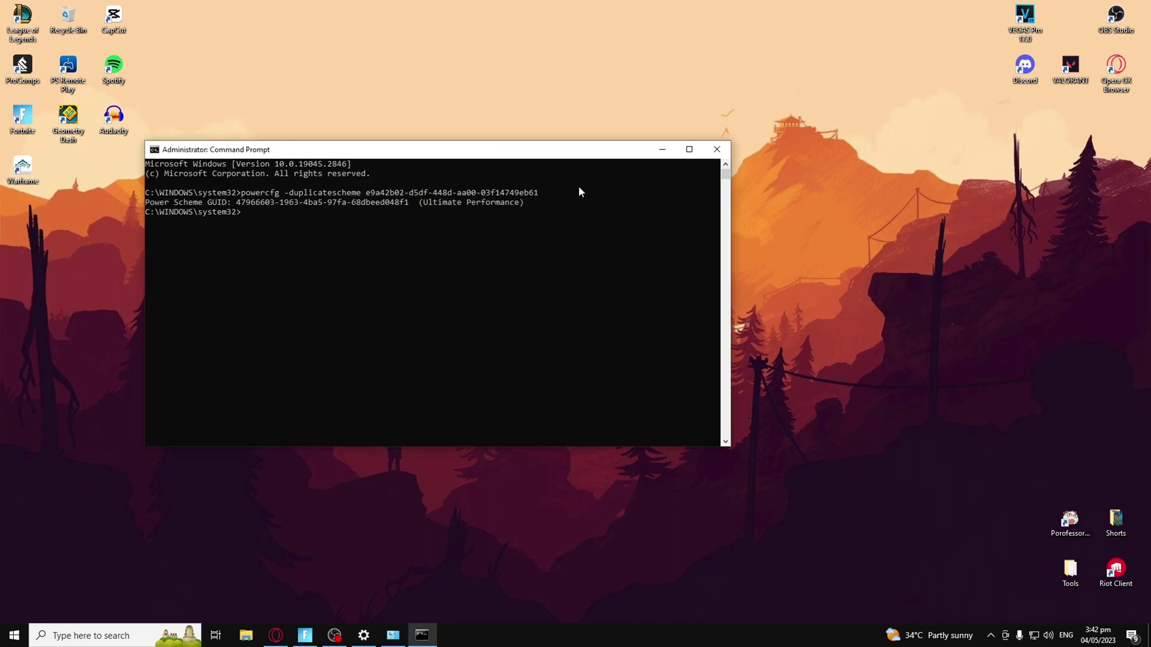
{"action": "left_click", "coordinate": [716, 157]}
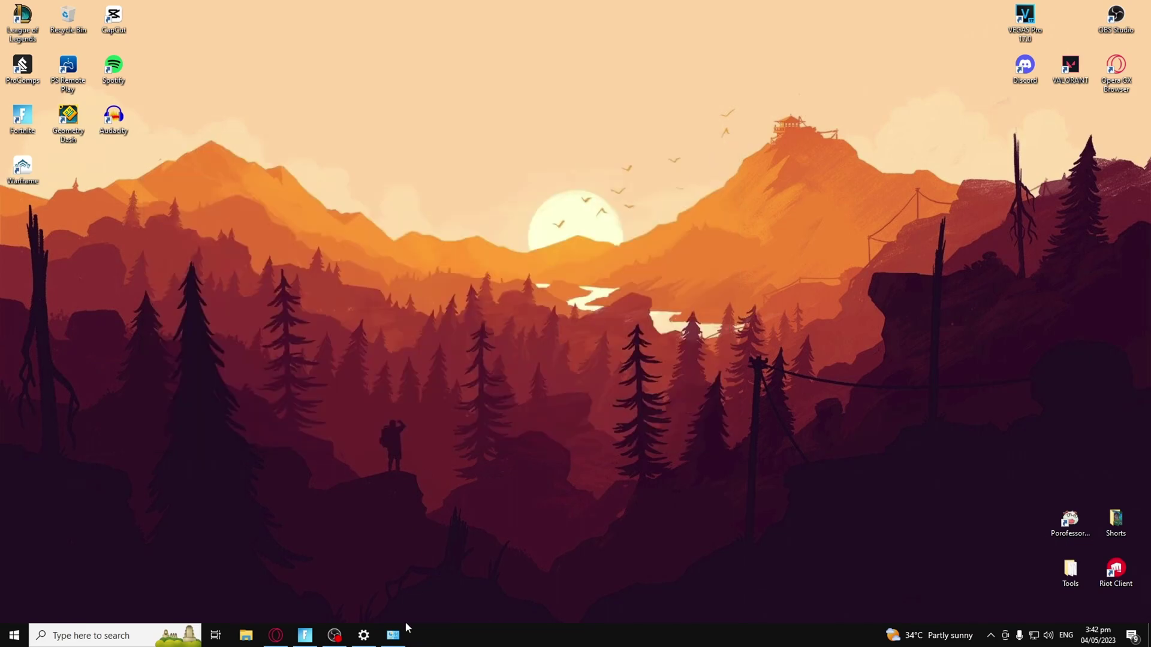
Step: Set the High performance plan's Wireless Adapter Power Saving Mode to Maximum Performance and confirm
{"action": "left_click", "coordinate": [399, 637]}
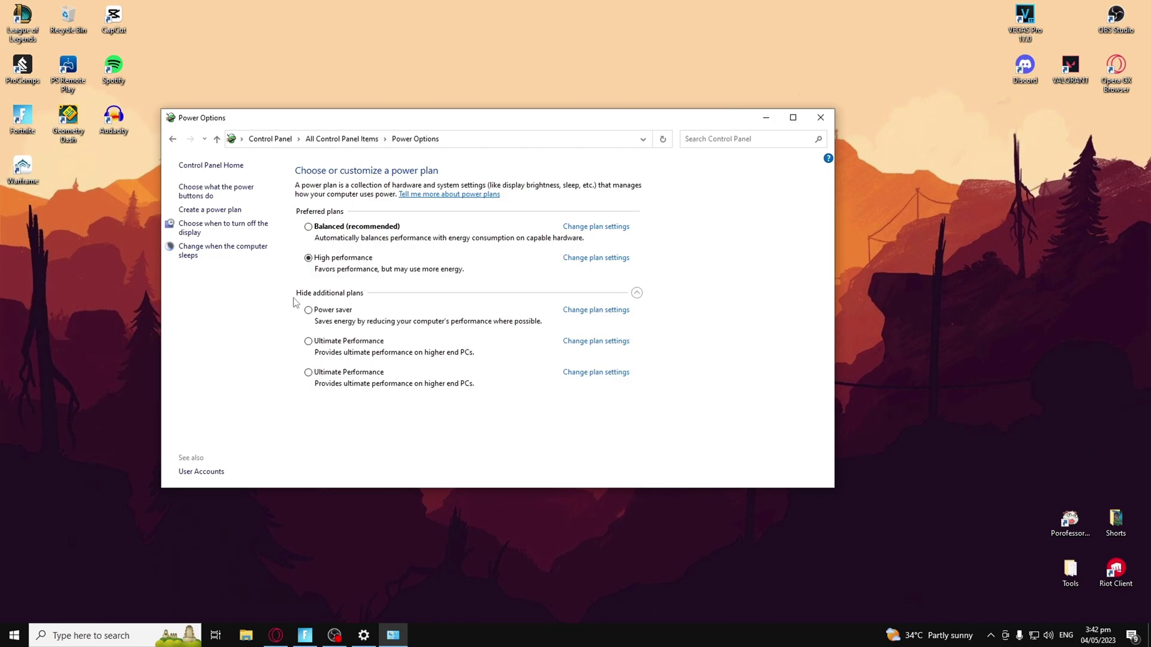
{"action": "left_click", "coordinate": [574, 258]}
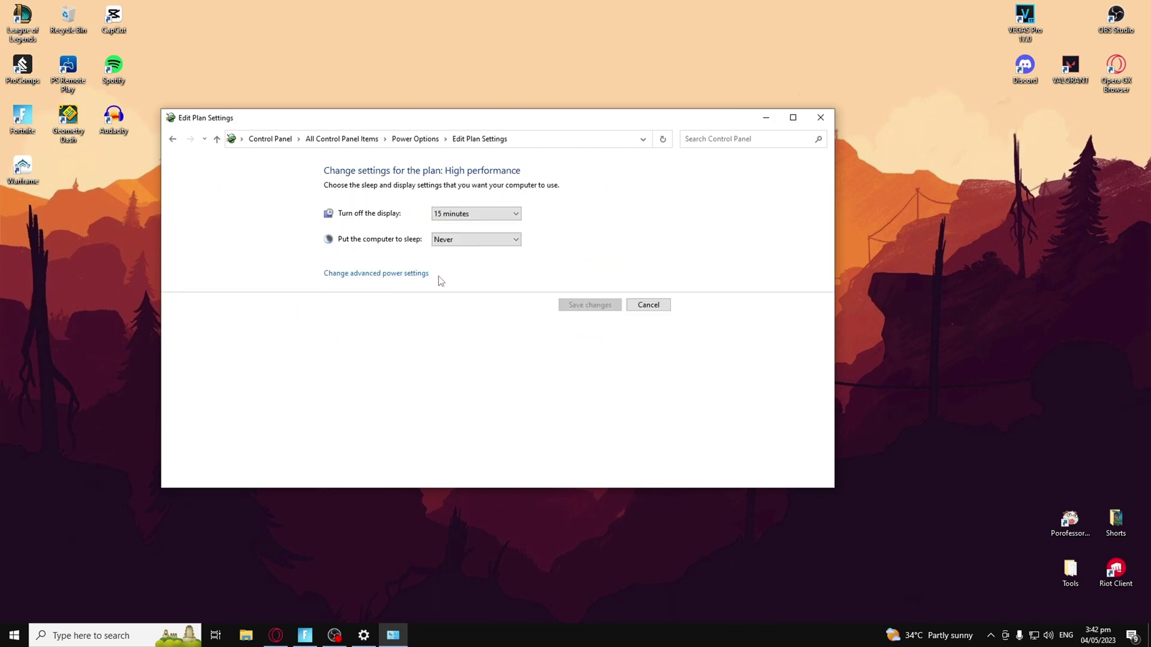
{"action": "left_click", "coordinate": [422, 273]}
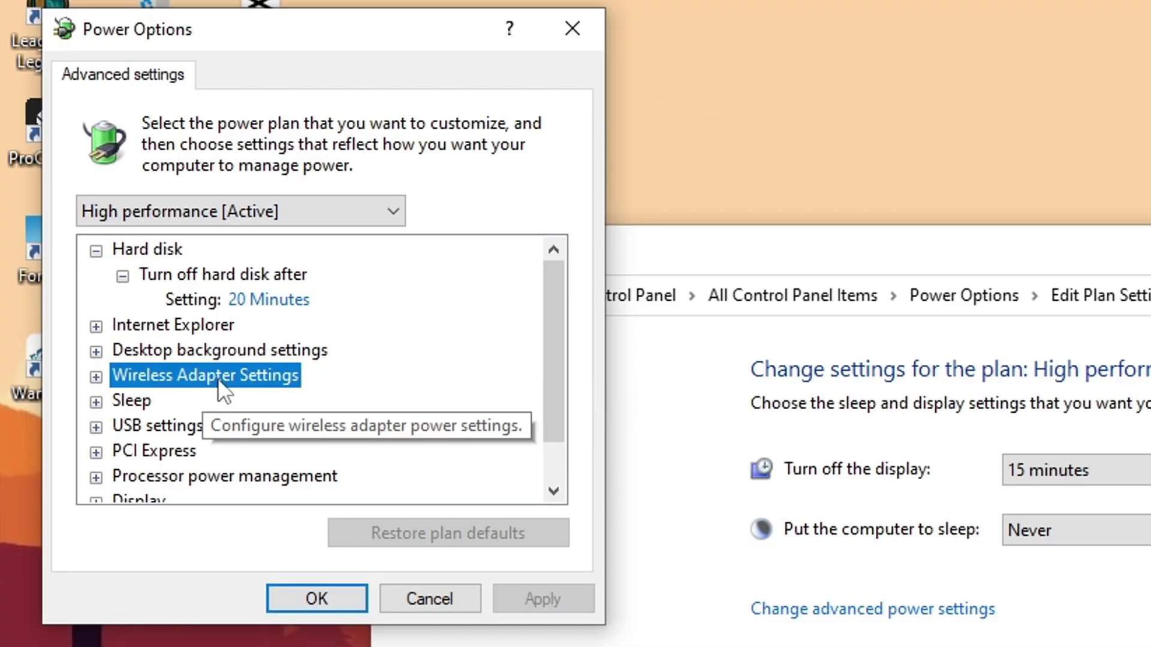
{"action": "left_click", "coordinate": [97, 377]}
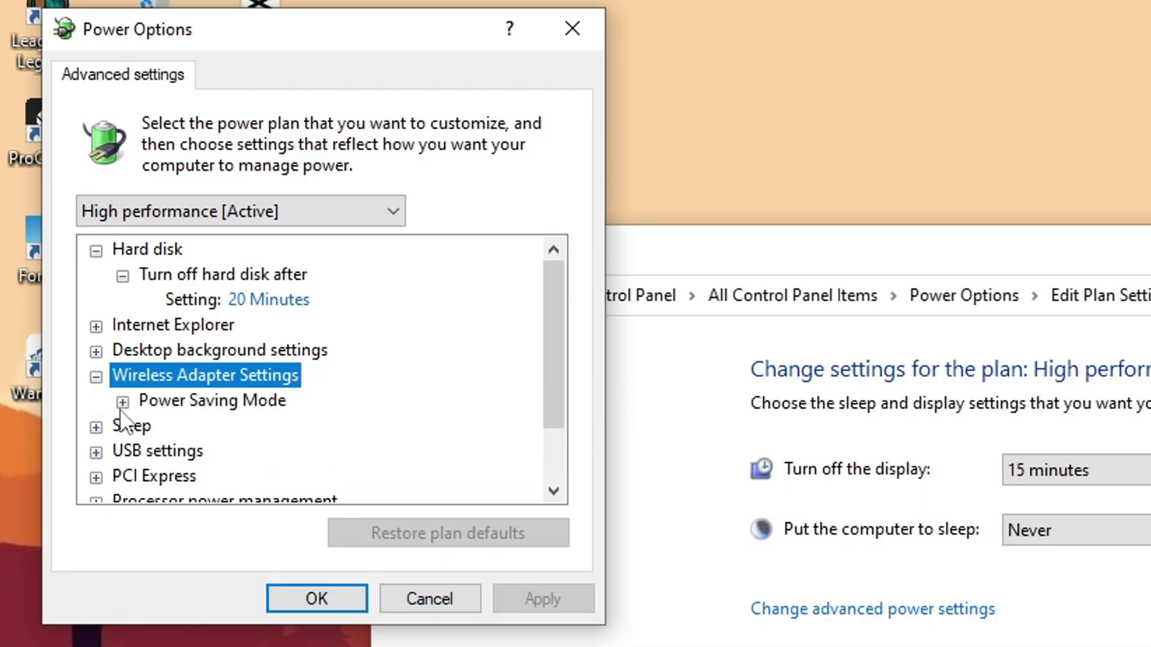
{"action": "left_click", "coordinate": [123, 401]}
{"action": "left_click", "coordinate": [326, 430]}
{"action": "left_click", "coordinate": [328, 431]}
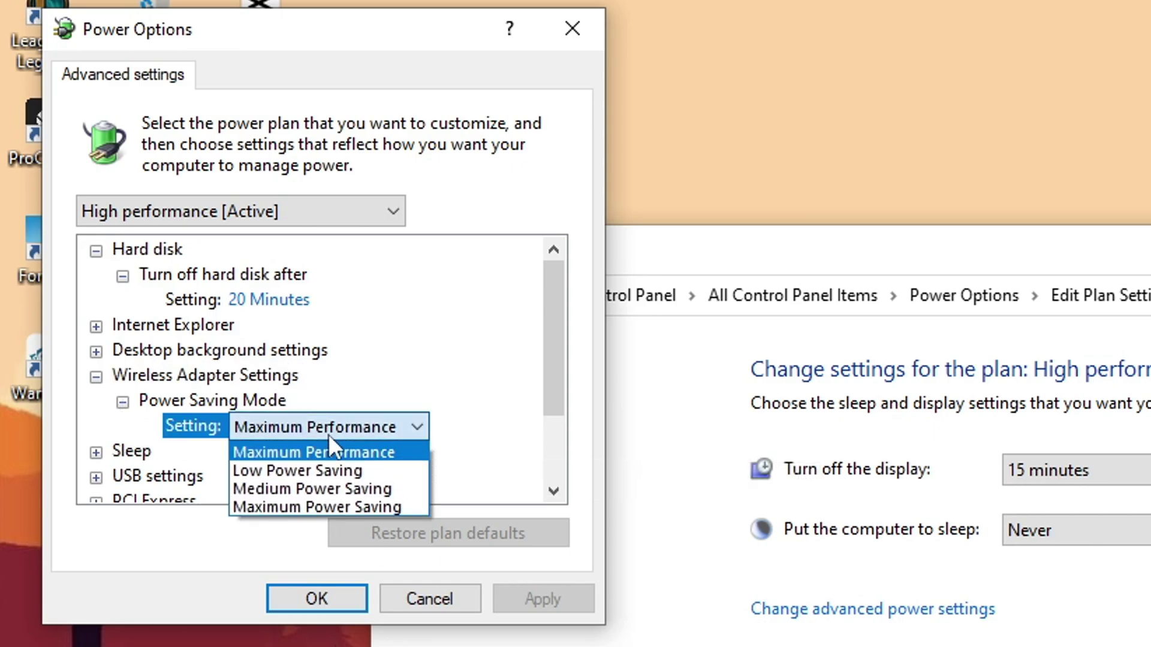
{"action": "left_click", "coordinate": [331, 452]}
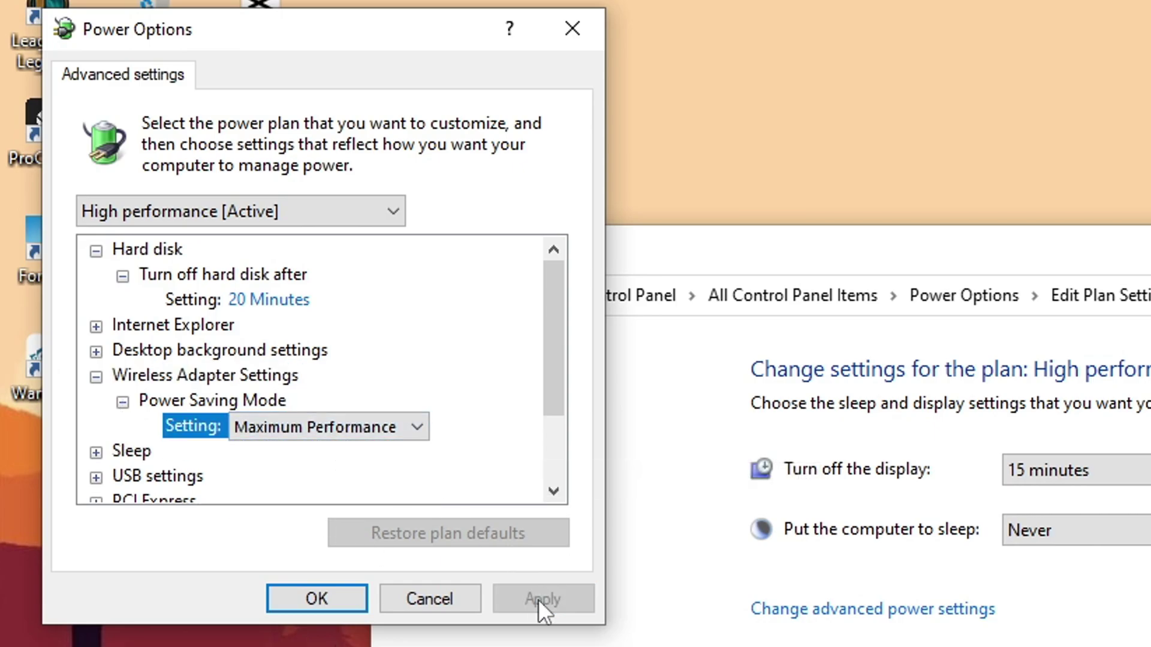
{"action": "left_click", "coordinate": [321, 590]}
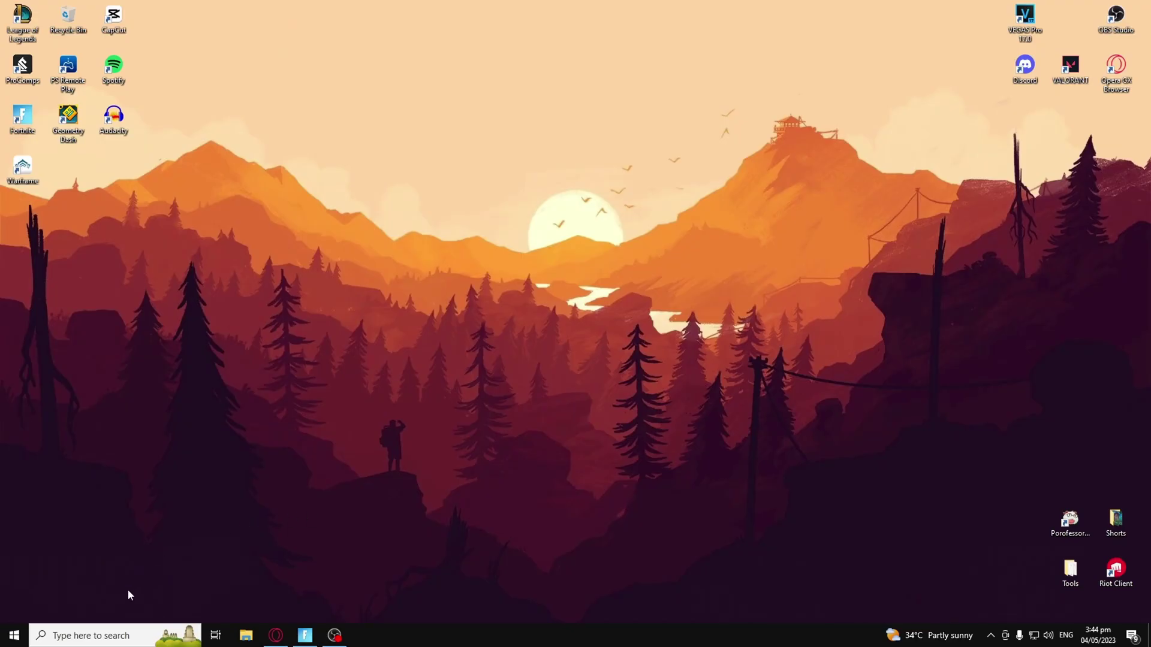
{"action": "left_click", "coordinate": [83, 634]}
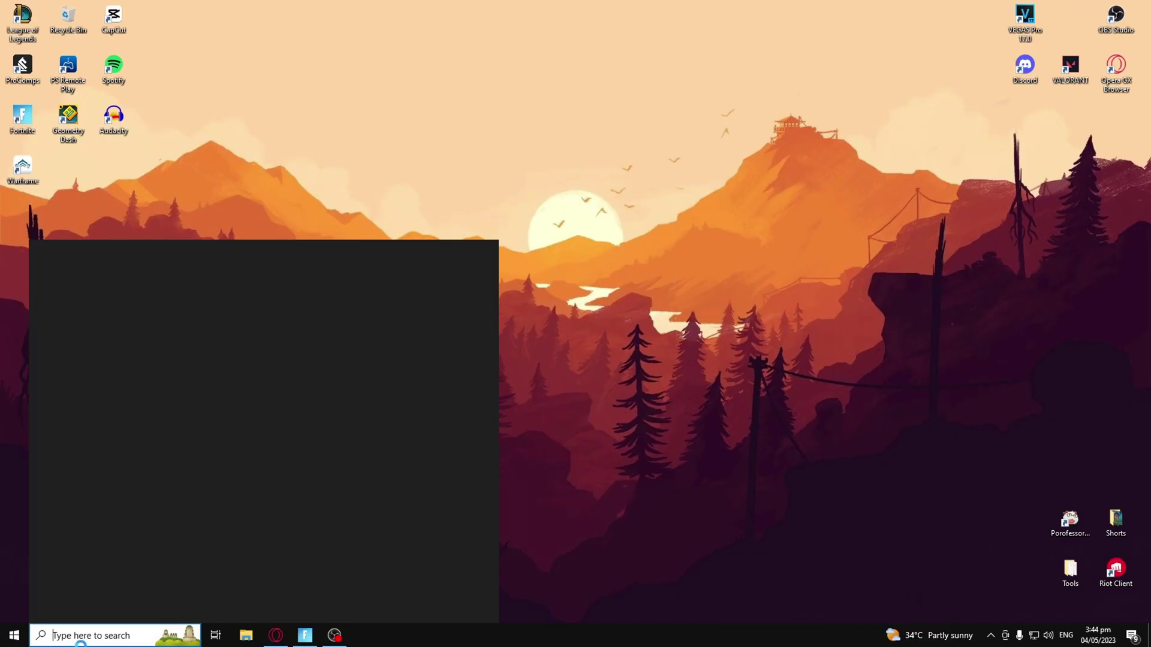
{"action": "type", "text": "startup"}
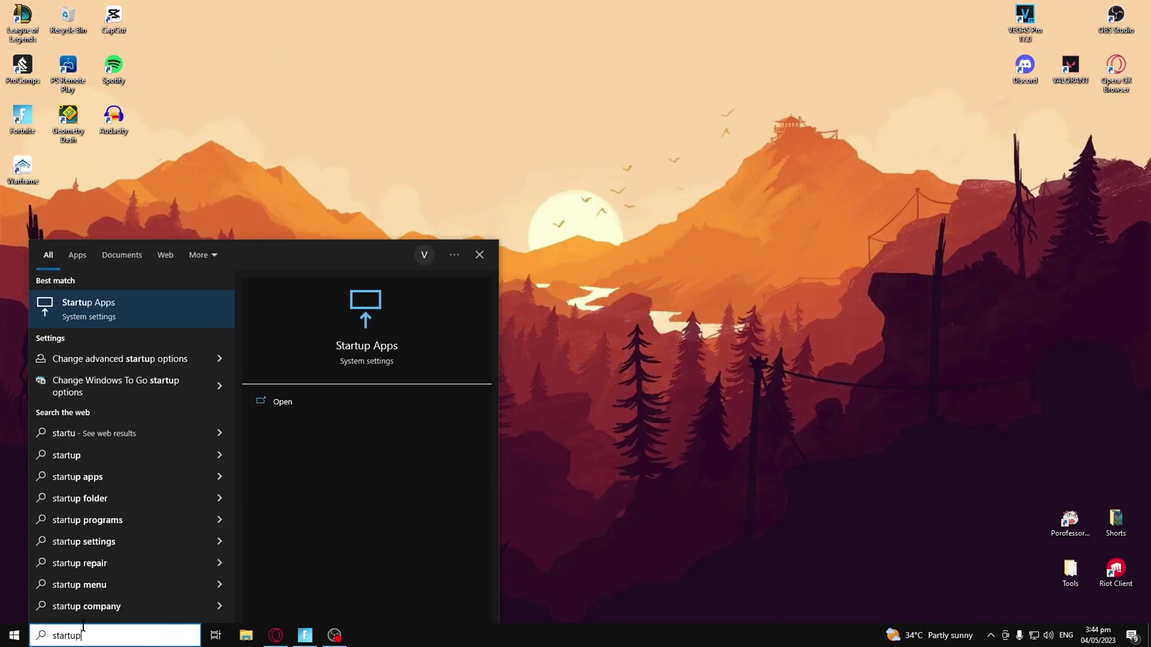
{"action": "key", "text": "Return"}
{"action": "scroll", "coordinate": [409, 510], "scroll_direction": "down", "scroll_amount": 5}
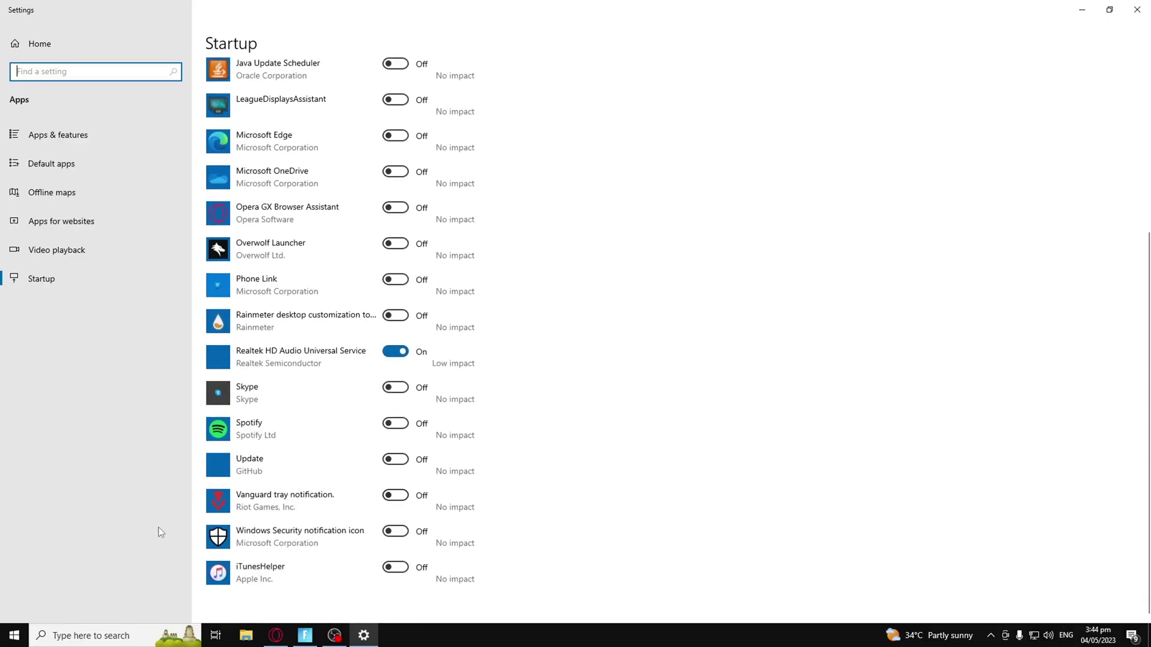
{"action": "scroll", "coordinate": [279, 510], "scroll_direction": "up", "scroll_amount": 5}
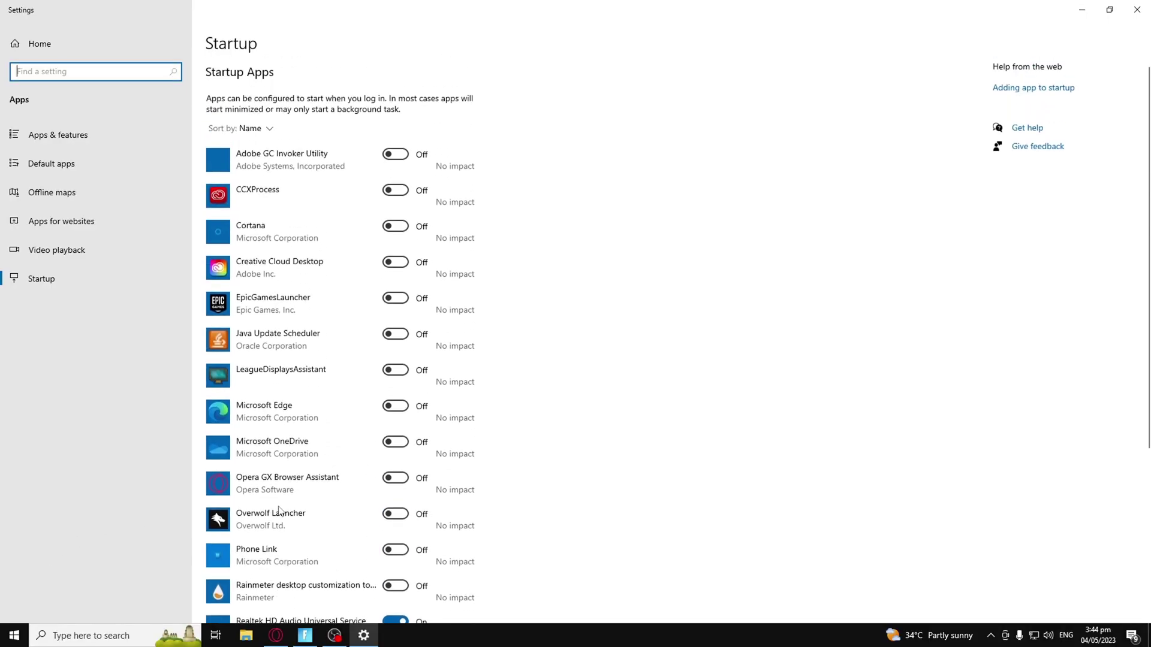
{"action": "scroll", "coordinate": [279, 510], "scroll_direction": "down", "scroll_amount": 5}
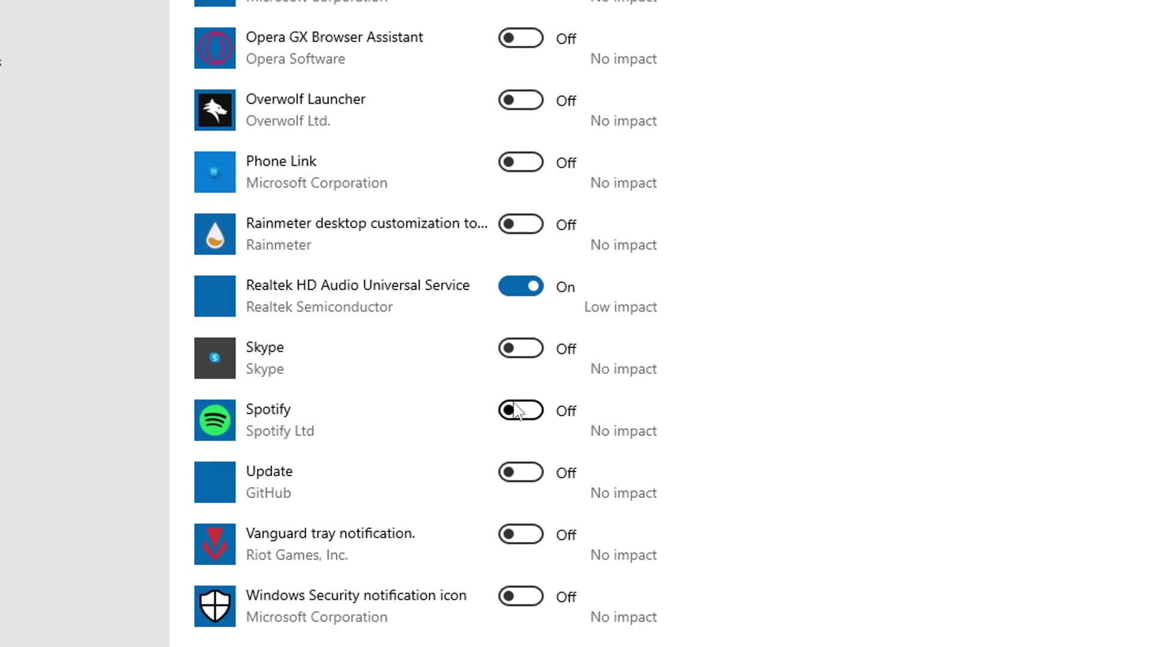
{"action": "scroll", "coordinate": [516, 414], "scroll_direction": "up", "scroll_amount": 5}
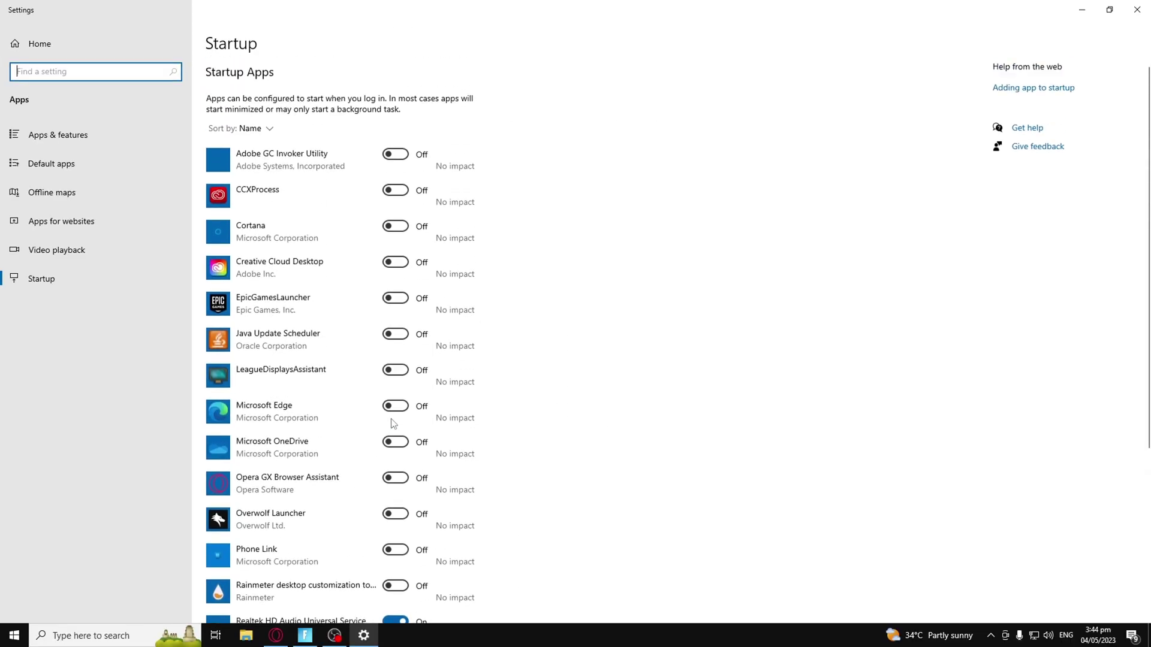
{"action": "scroll", "coordinate": [393, 424], "scroll_direction": "down", "scroll_amount": 5}
{"action": "scroll", "coordinate": [468, 432], "scroll_direction": "up", "scroll_amount": 5}
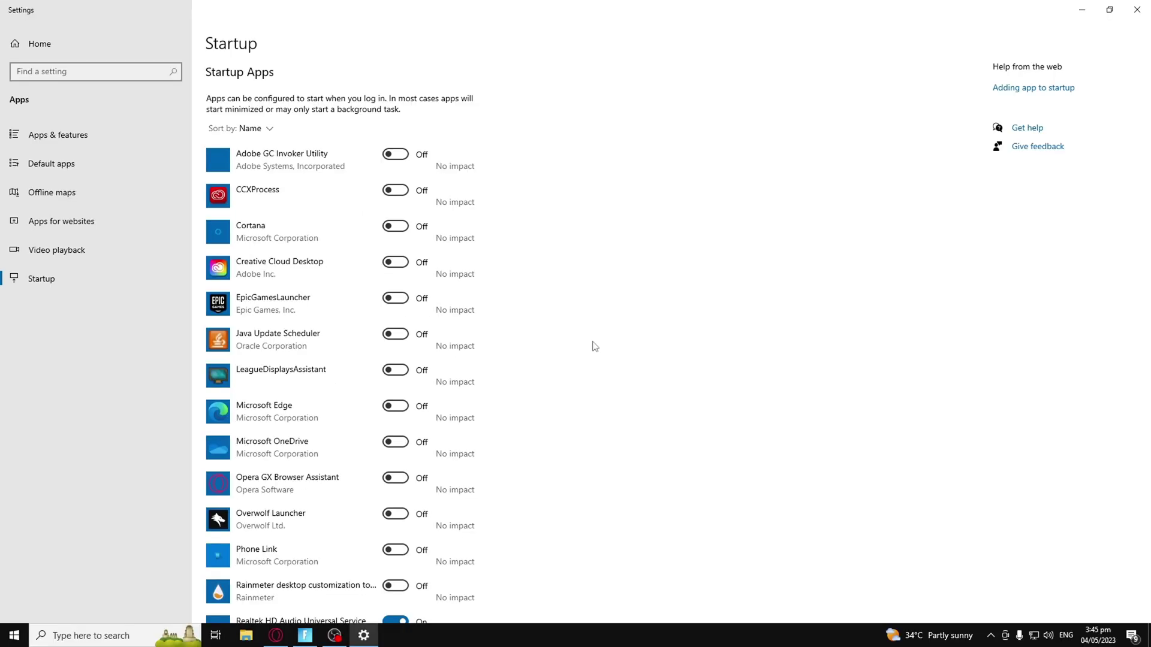
{"action": "key", "text": "alt+F4"}
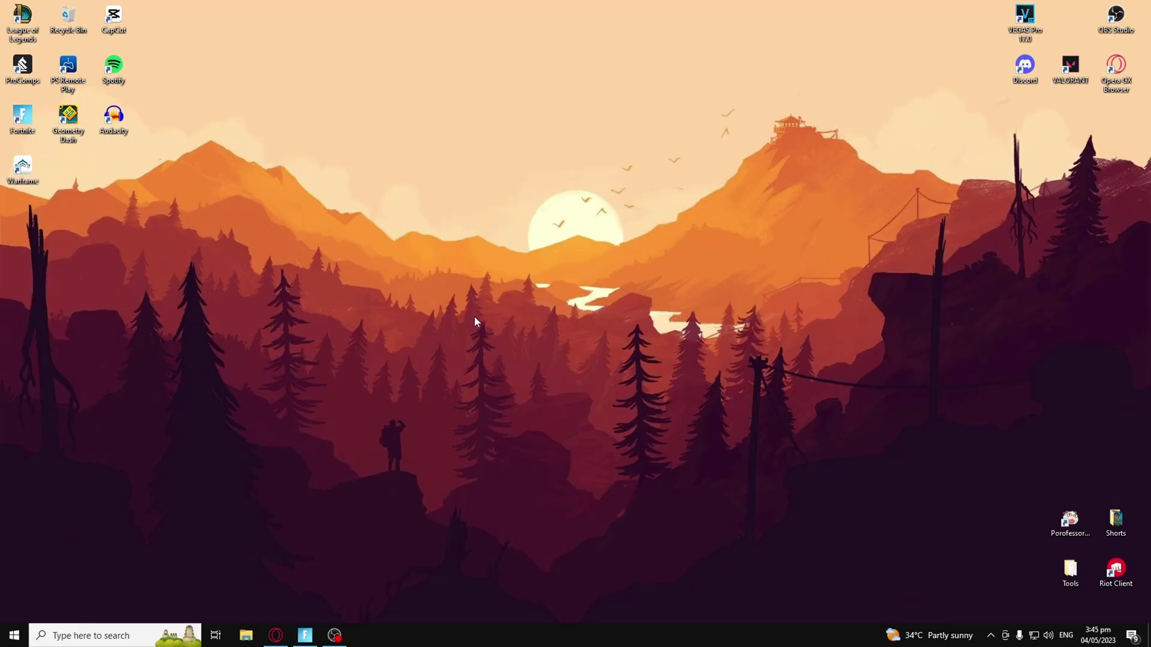
Step: Launch the Epic Games Launcher by searching 'epic'
{"action": "left_click", "coordinate": [96, 627]}
{"action": "type", "text": "epic"}
{"action": "key", "text": "Return"}
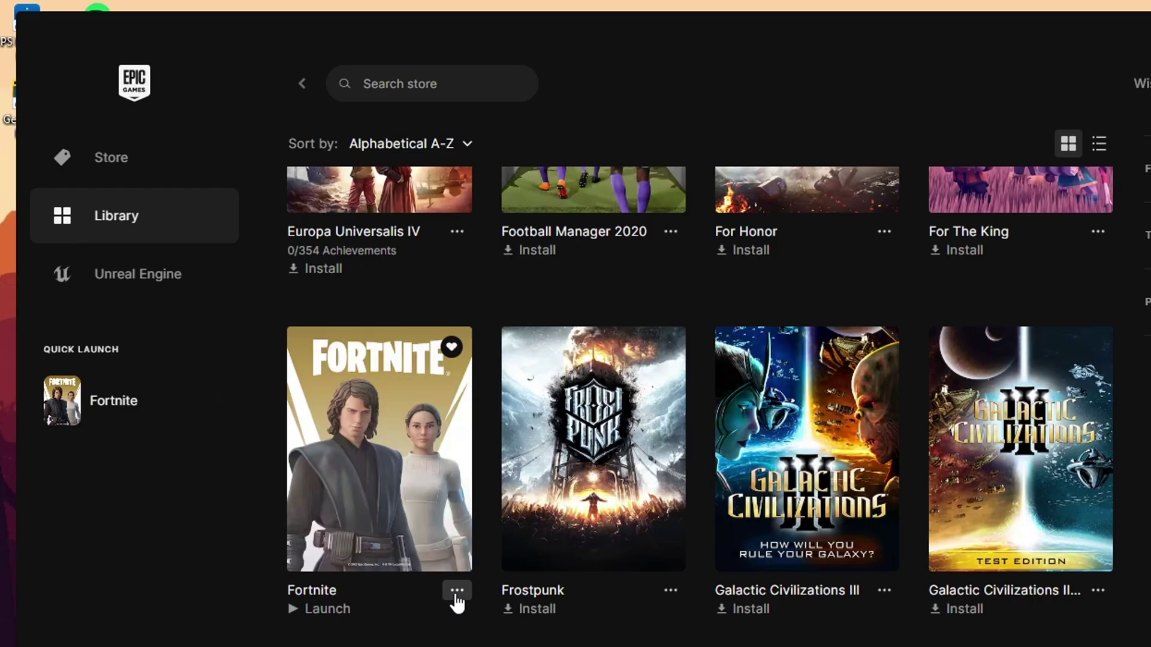
Step: Leave High Resolution Textures unchecked in Fortnite's installation options and close them
{"action": "left_click", "coordinate": [456, 592]}
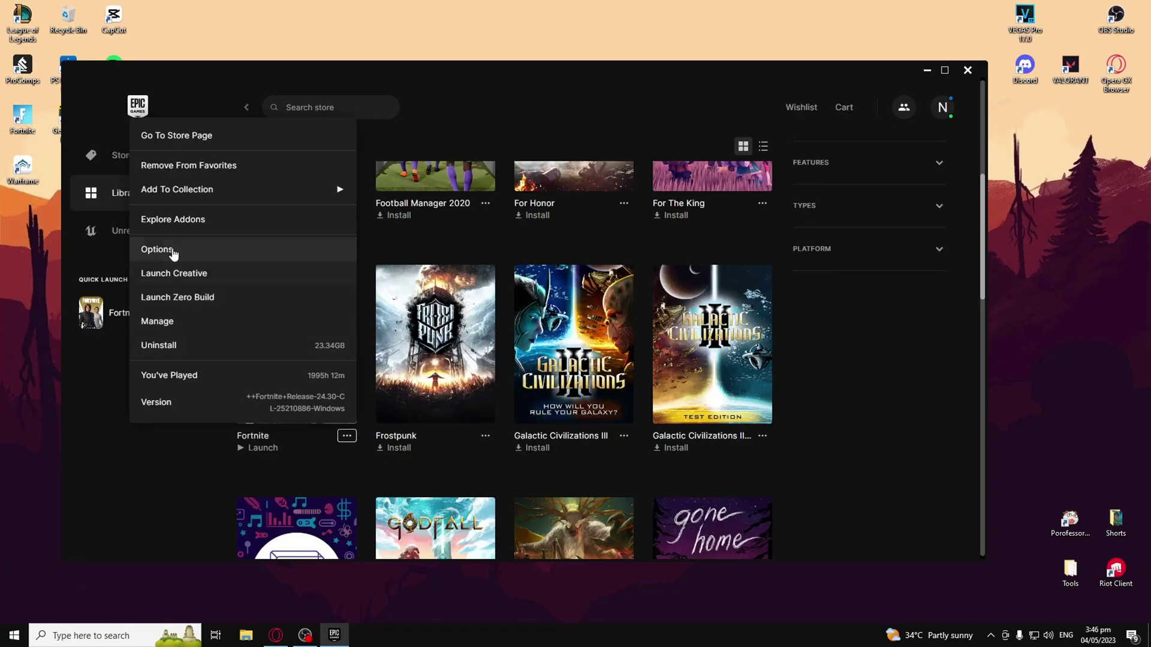
{"action": "left_click", "coordinate": [192, 305]}
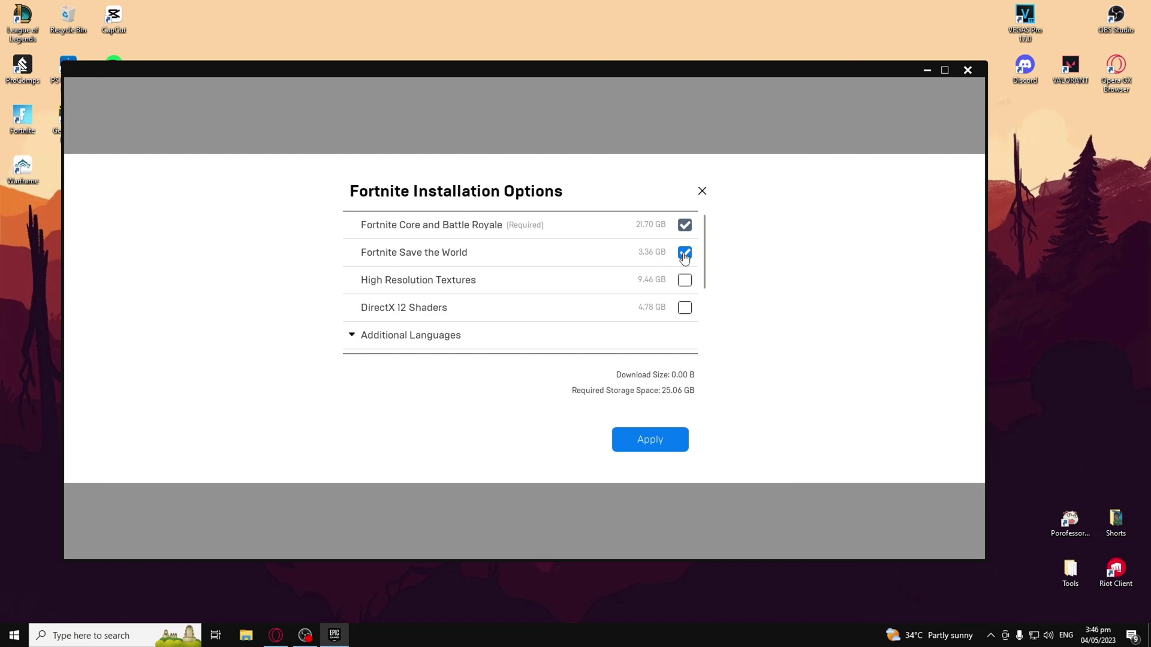
{"action": "left_click", "coordinate": [685, 281]}
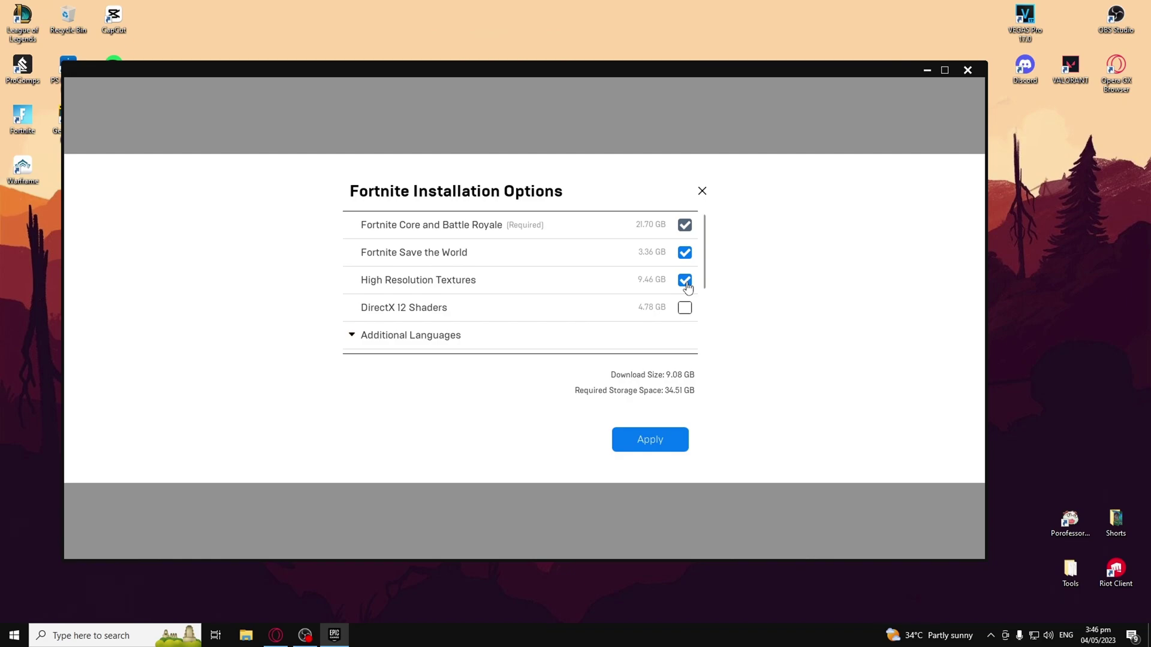
{"action": "left_click", "coordinate": [688, 287]}
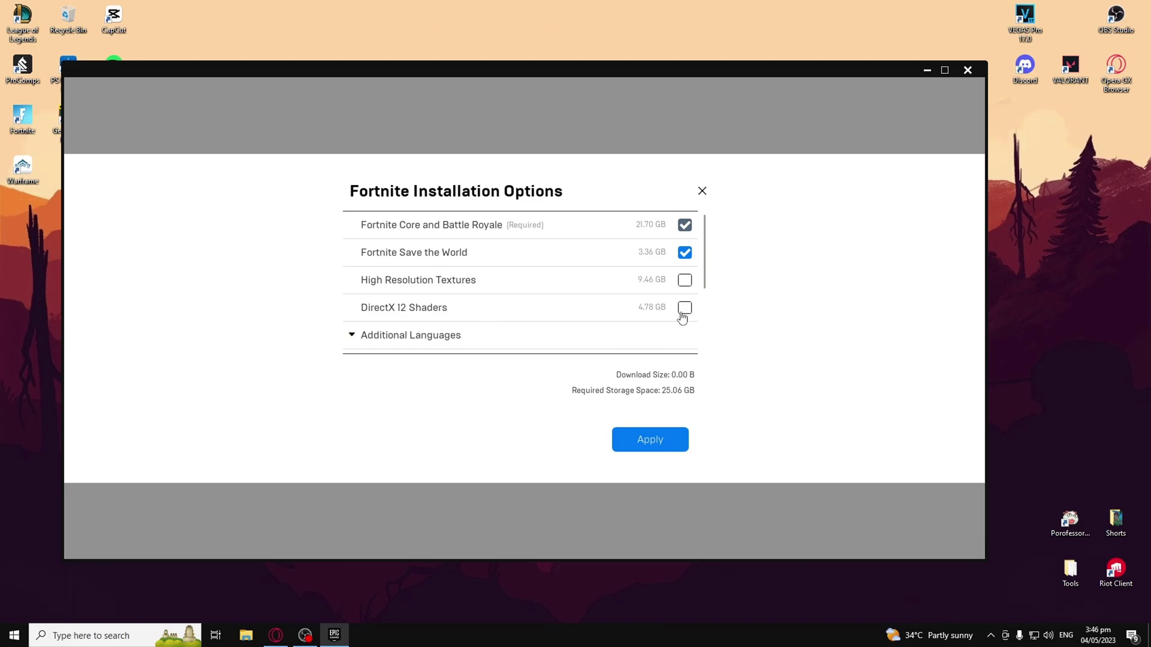
{"action": "left_click", "coordinate": [650, 439]}
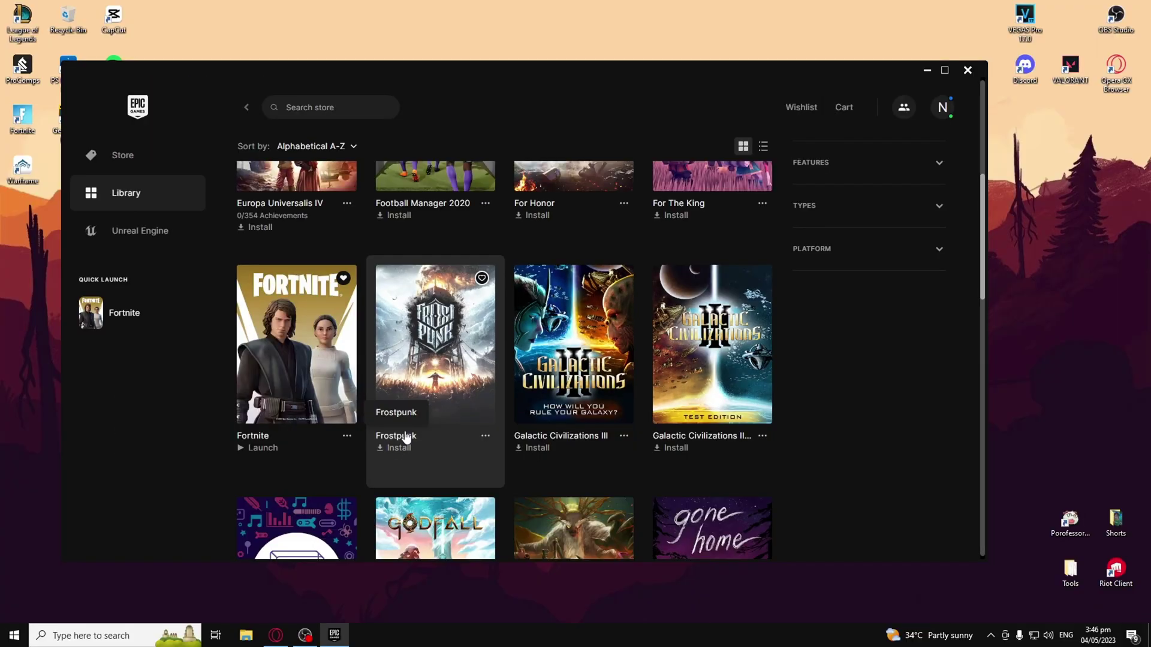
Step: Close the Epic Games Launcher window so the Fortnite lobby is showing
{"action": "left_click", "coordinate": [968, 70]}
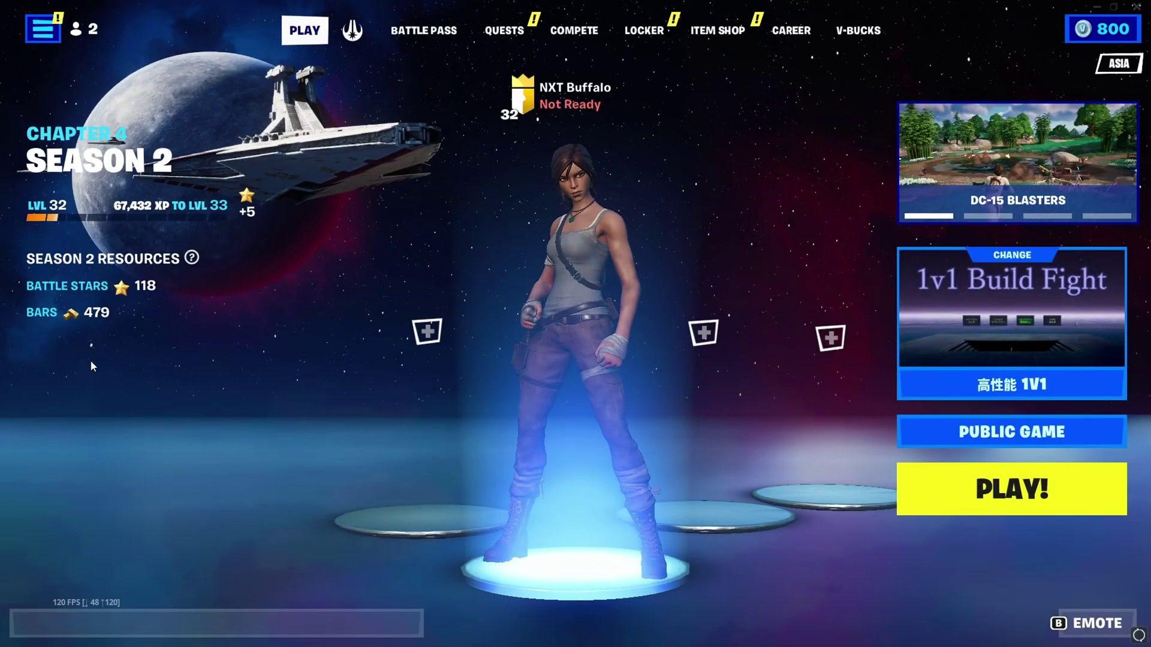
Step: In Fortnite's Video settings, cycle Window Mode and leave it on Fullscreen
{"action": "left_click", "coordinate": [42, 29]}
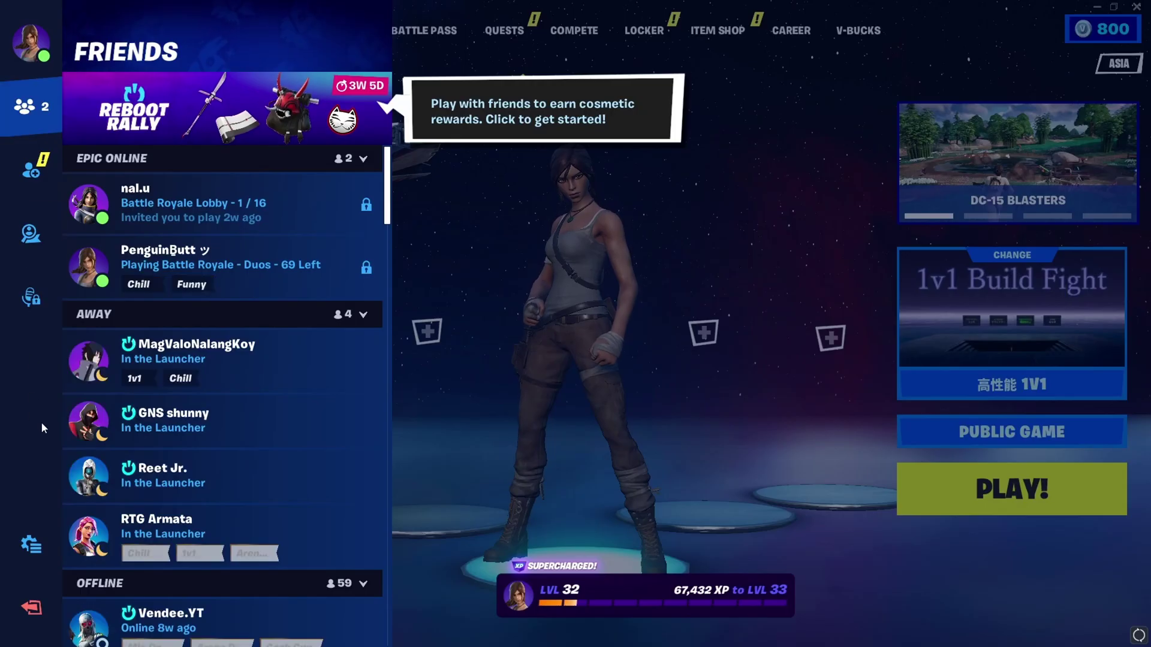
{"action": "left_click", "coordinate": [24, 543]}
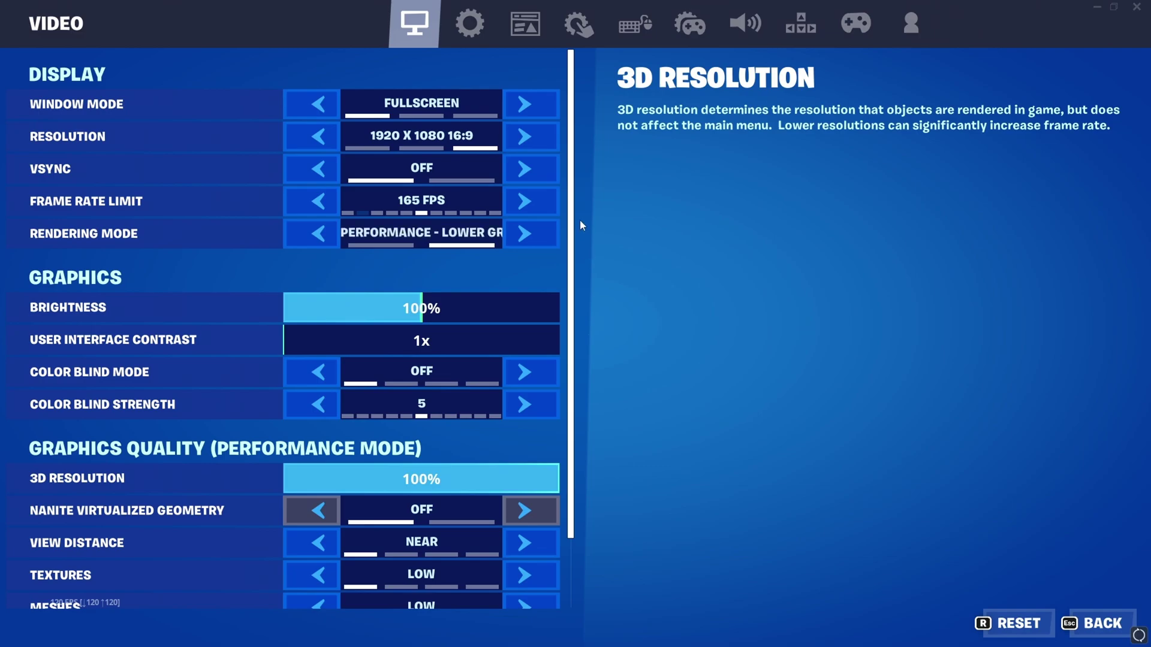
{"action": "mouse_move", "coordinate": [484, 132]}
{"action": "mouse_move", "coordinate": [509, 114]}
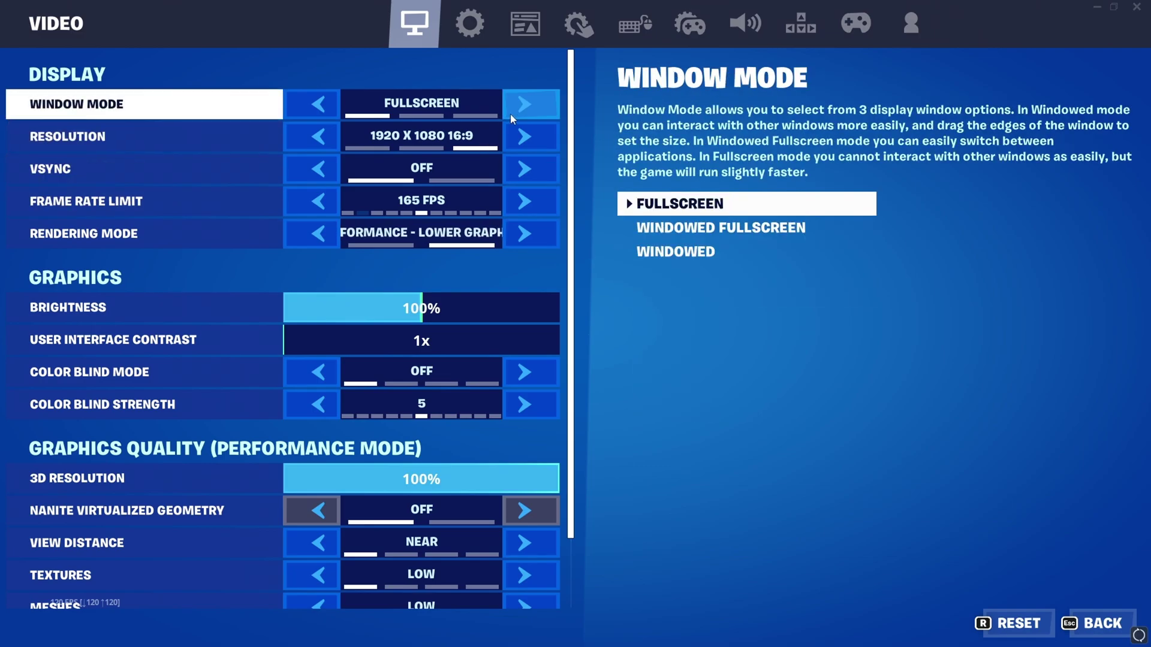
{"action": "left_click", "coordinate": [513, 116]}
{"action": "left_click", "coordinate": [513, 115]}
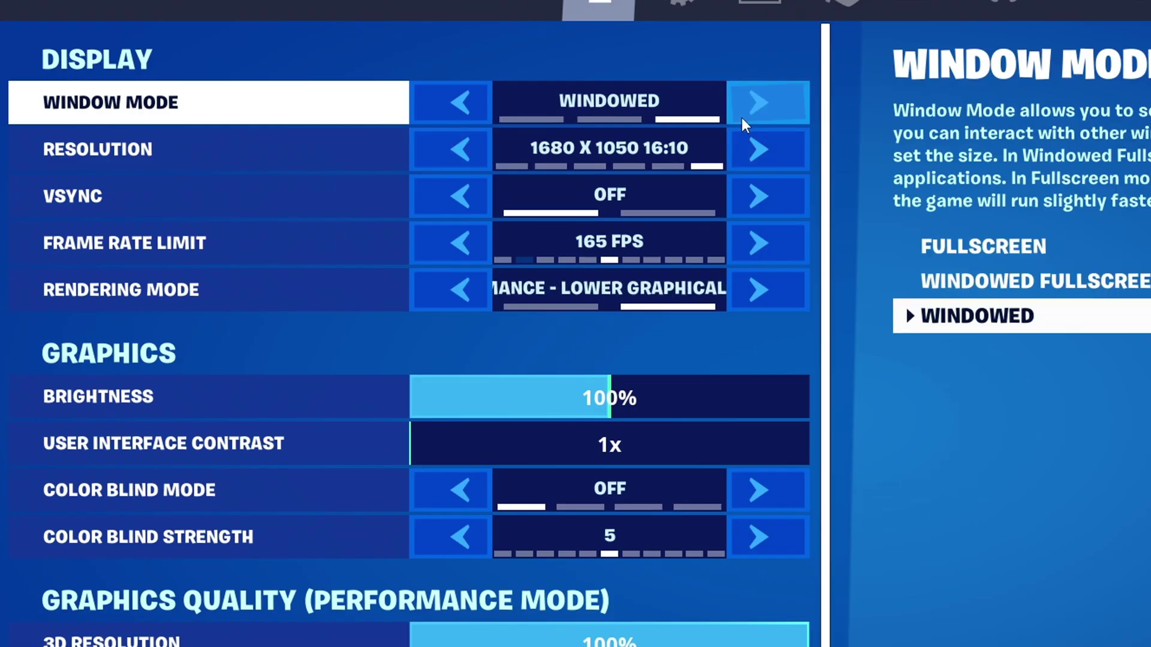
{"action": "left_click", "coordinate": [513, 115]}
{"action": "left_click", "coordinate": [513, 115]}
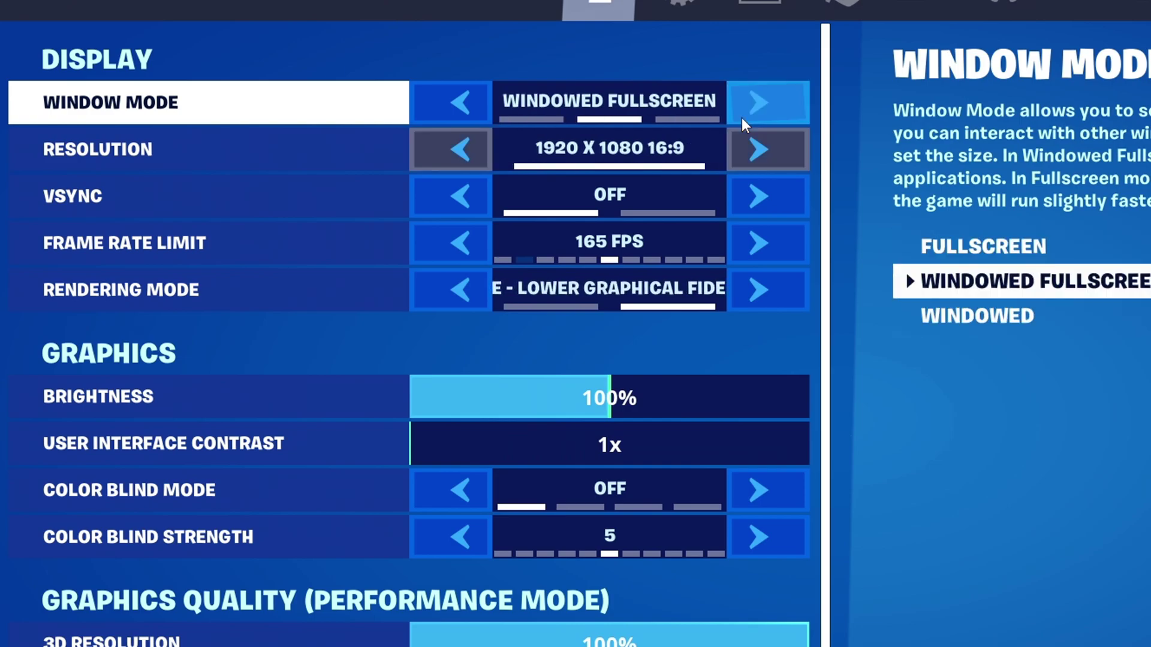
{"action": "left_click", "coordinate": [742, 117]}
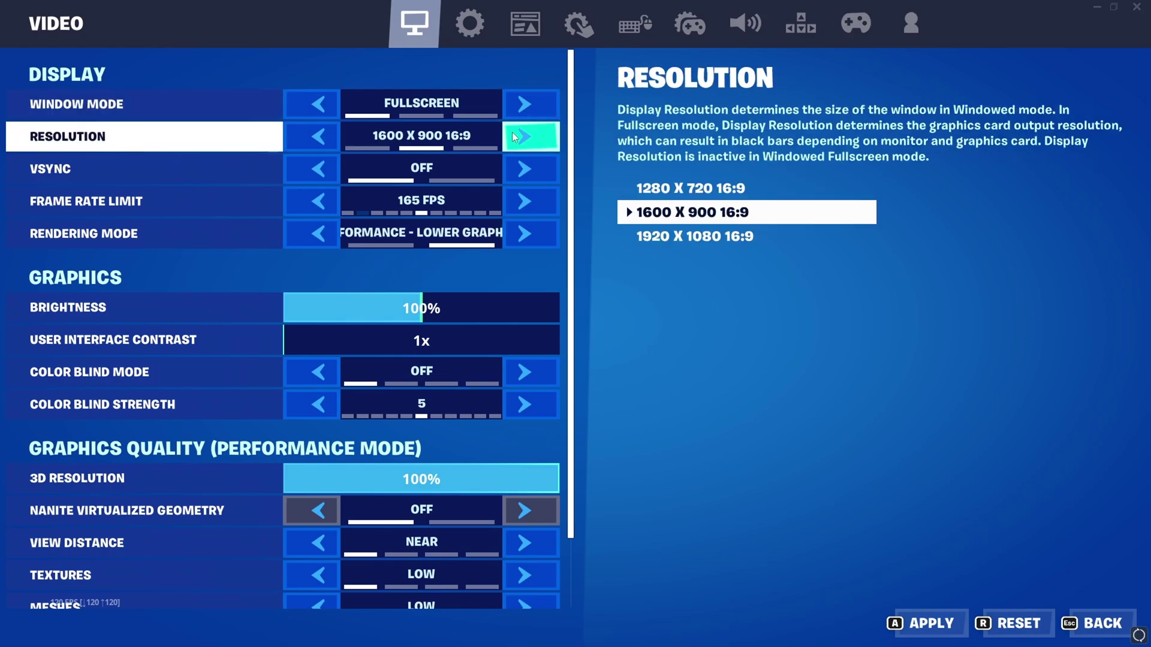
Step: Set the resolution to 1920 x 1080 and turn V-sync off
{"action": "left_click", "coordinate": [741, 143]}
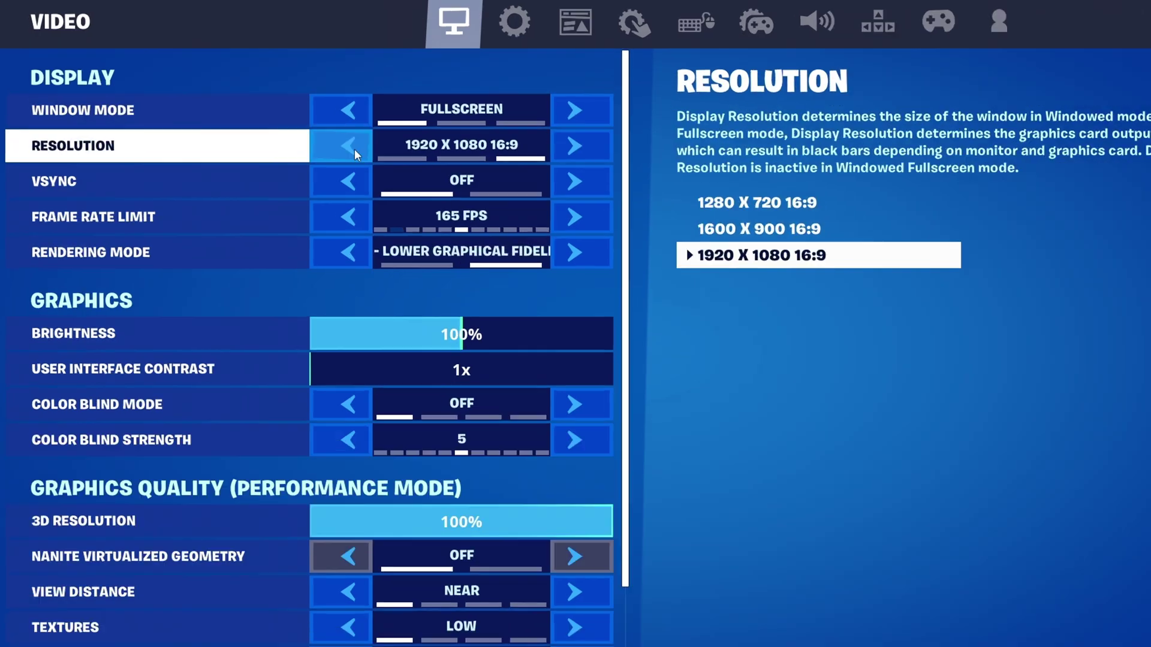
{"action": "left_click", "coordinate": [327, 140]}
{"action": "left_click", "coordinate": [359, 148]}
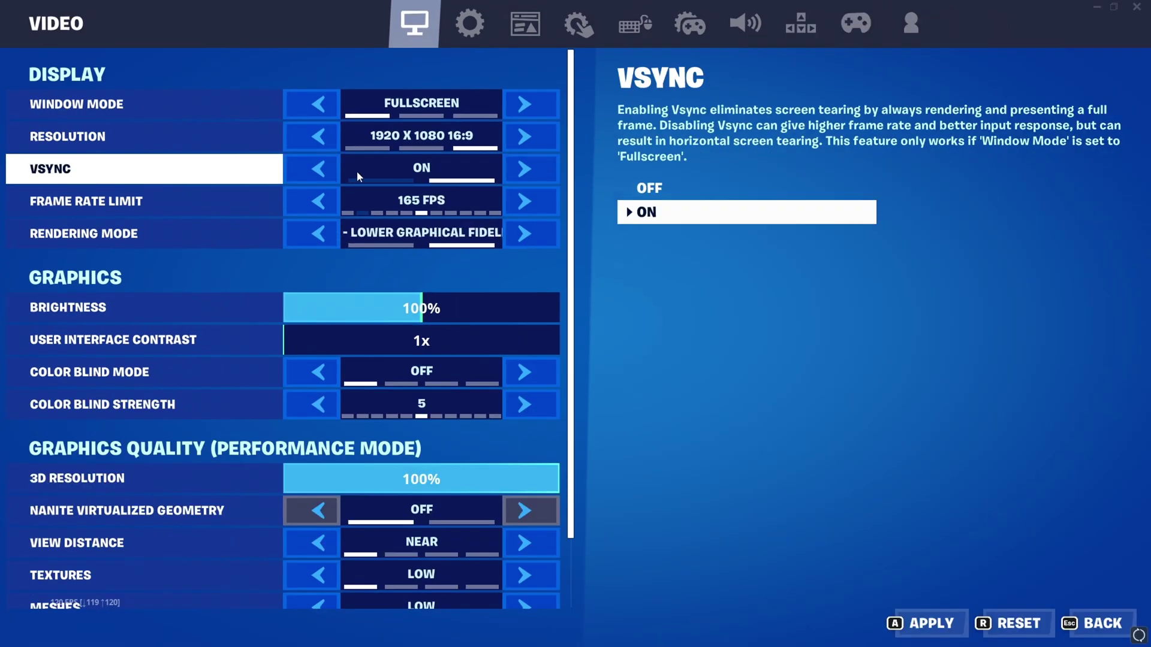
{"action": "left_click", "coordinate": [325, 174]}
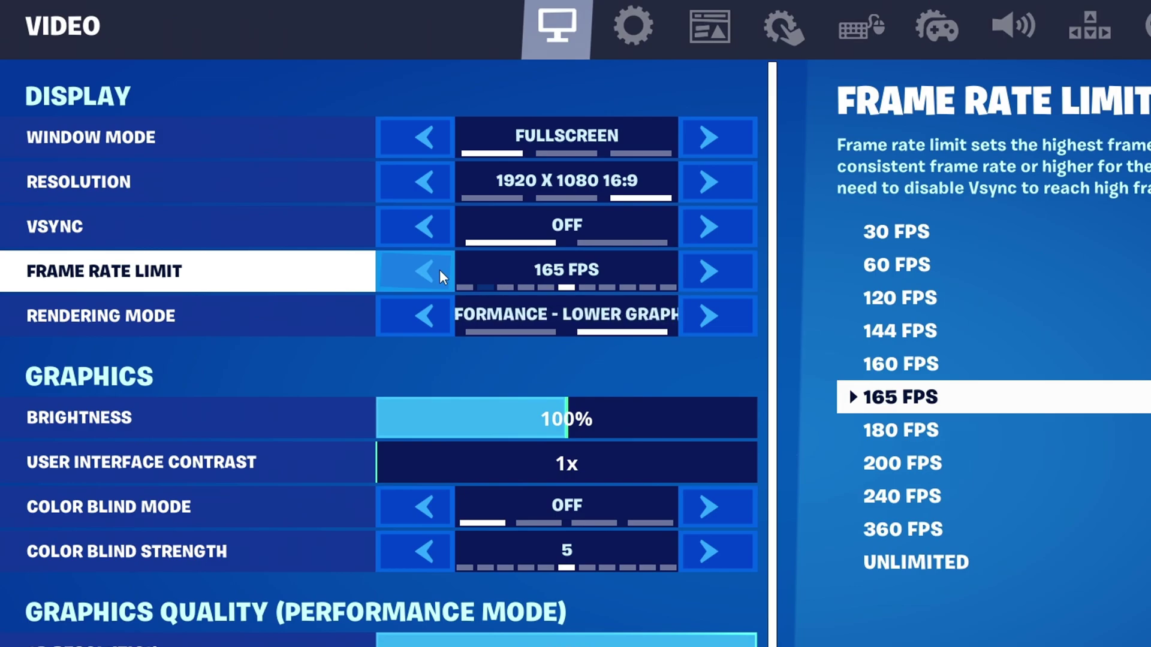
Step: Step Frame Rate Limit from Unlimited through 240, 180, 165, 120 and 144, settling on 60 FPS
{"action": "left_click", "coordinate": [707, 273]}
{"action": "left_click", "coordinate": [707, 273]}
{"action": "left_click", "coordinate": [707, 272]}
{"action": "left_click", "coordinate": [707, 273]}
{"action": "left_click", "coordinate": [707, 272]}
{"action": "left_click", "coordinate": [430, 275]}
{"action": "left_click", "coordinate": [430, 275]}
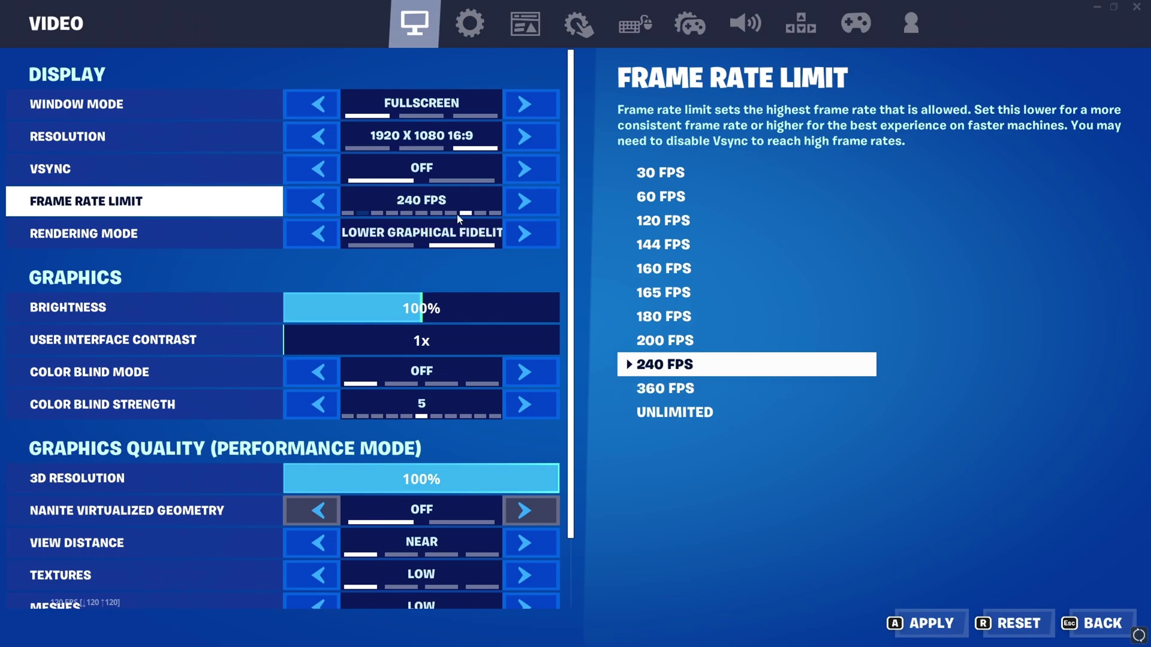
{"action": "left_click", "coordinate": [318, 205]}
{"action": "left_click", "coordinate": [318, 205]}
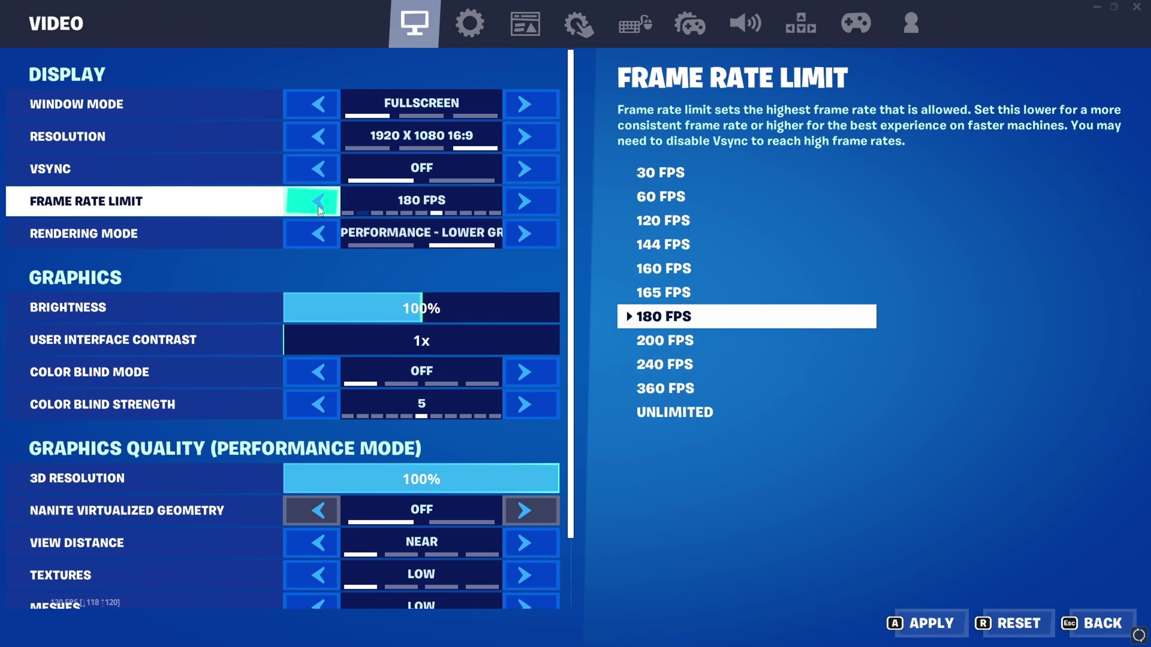
{"action": "left_click", "coordinate": [317, 205]}
{"action": "left_click", "coordinate": [318, 205]}
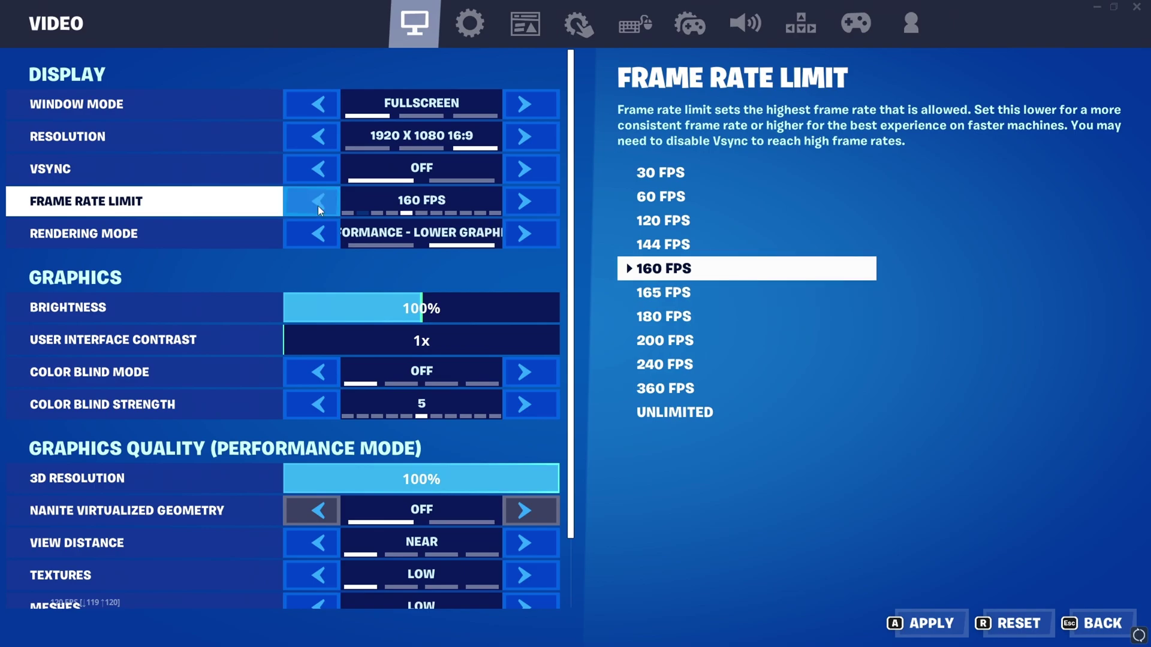
{"action": "left_click", "coordinate": [318, 205]}
{"action": "left_click", "coordinate": [318, 205]}
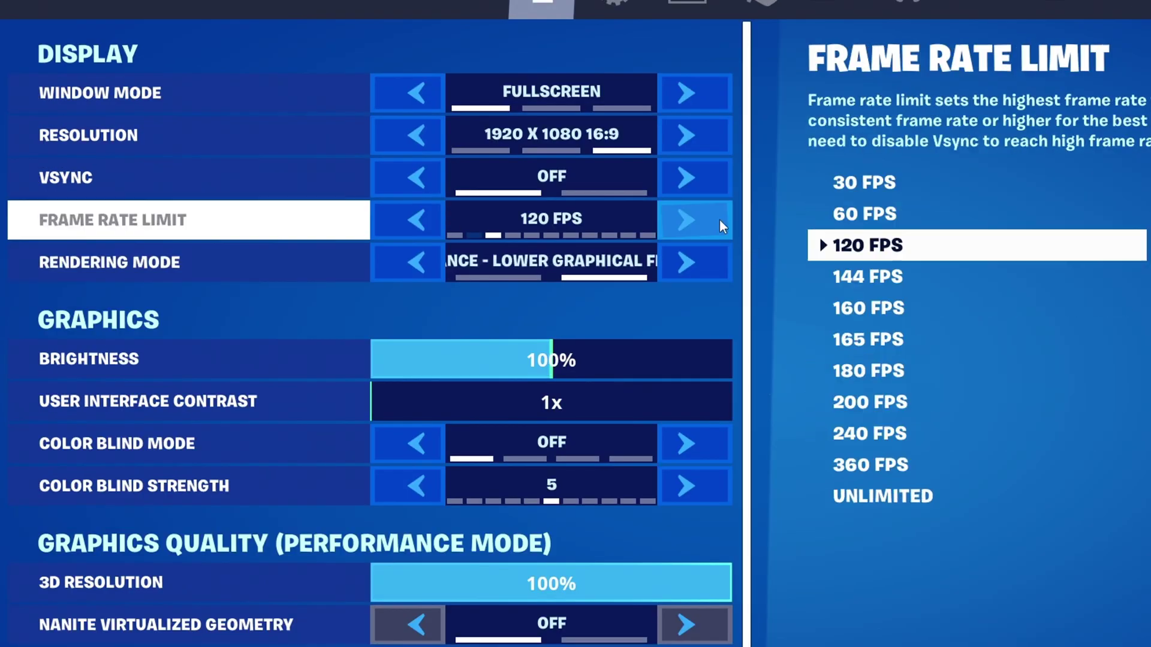
{"action": "left_click", "coordinate": [719, 225]}
{"action": "double_click", "coordinate": [403, 225]}
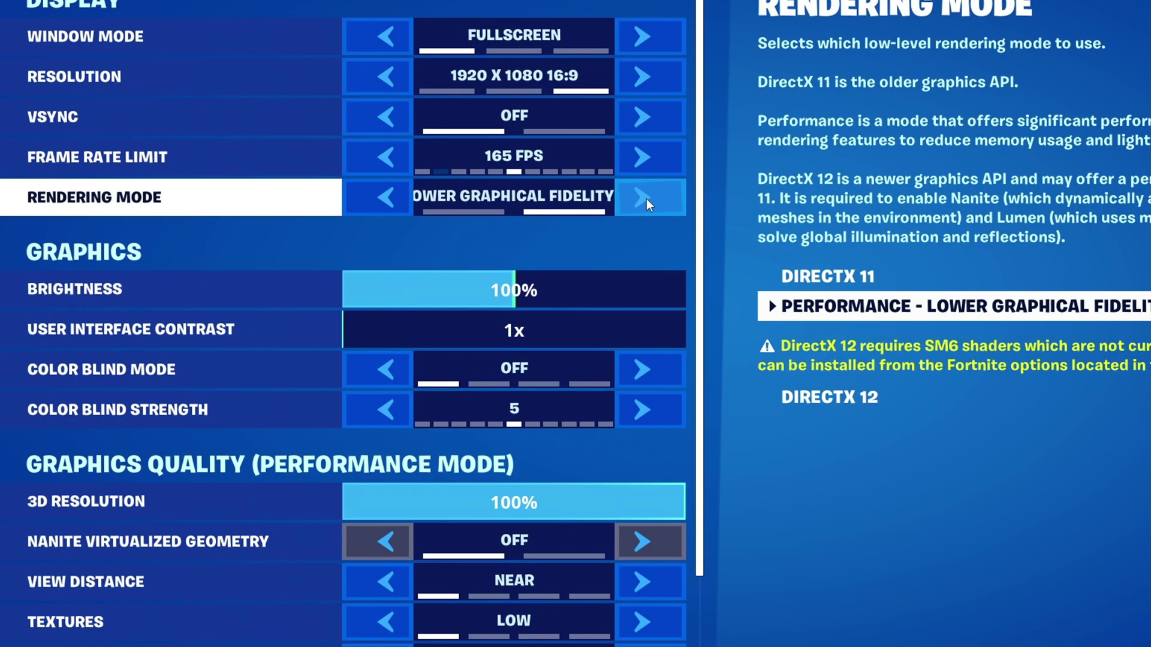
Step: Scroll down past Frame Rate Limit and Rendering Mode to the Graphics Quality options
{"action": "scroll", "coordinate": [311, 542], "scroll_direction": "down", "scroll_amount": 2}
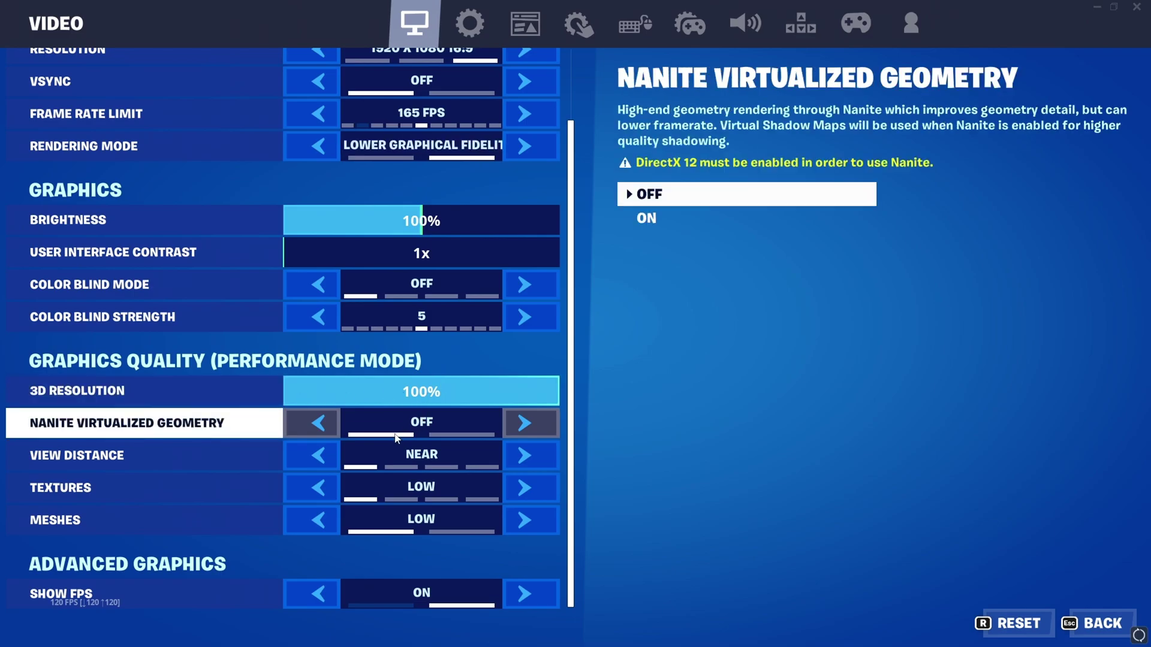
Step: Drag the 3D Resolution slider down to 25%, back to 100%, then leave it around 90%
{"action": "scroll", "coordinate": [390, 419], "scroll_direction": "up", "scroll_amount": 3}
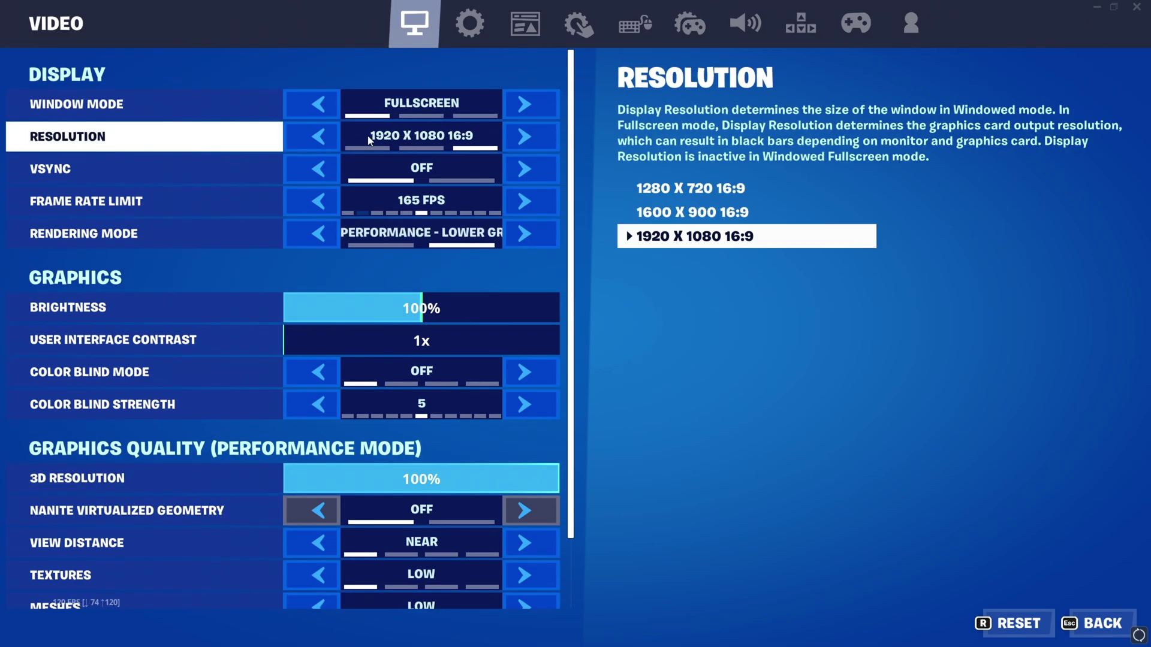
{"action": "scroll", "coordinate": [419, 456], "scroll_direction": "down", "scroll_amount": 2}
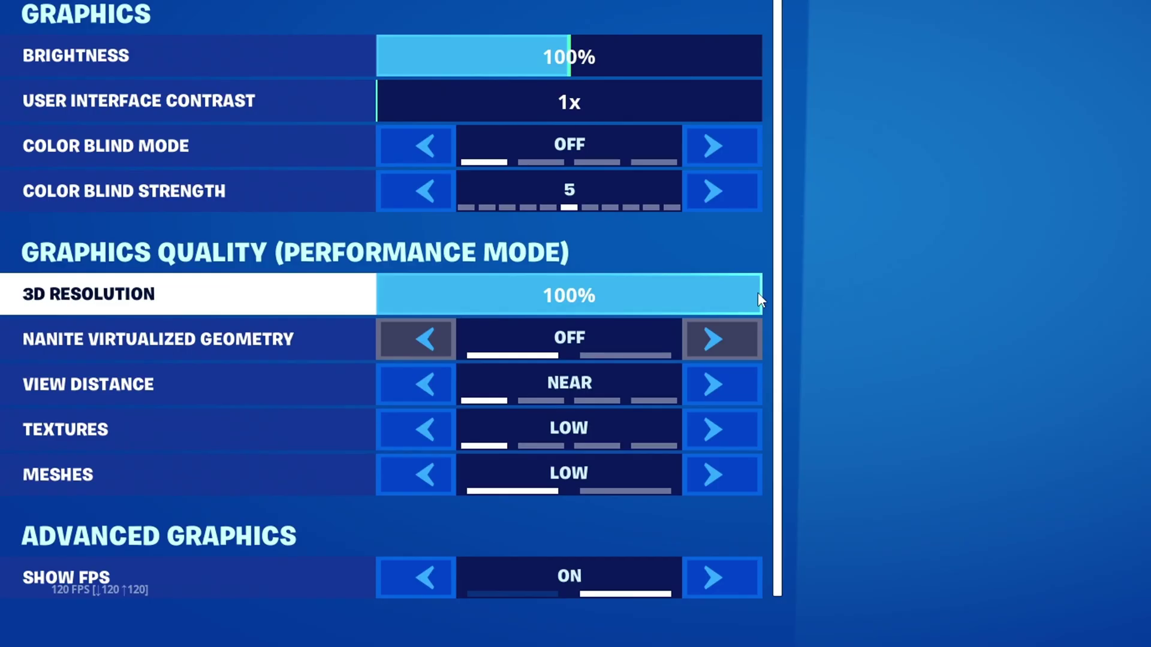
{"action": "left_click_drag", "start_coordinate": [758, 293], "coordinate": [631, 289]}
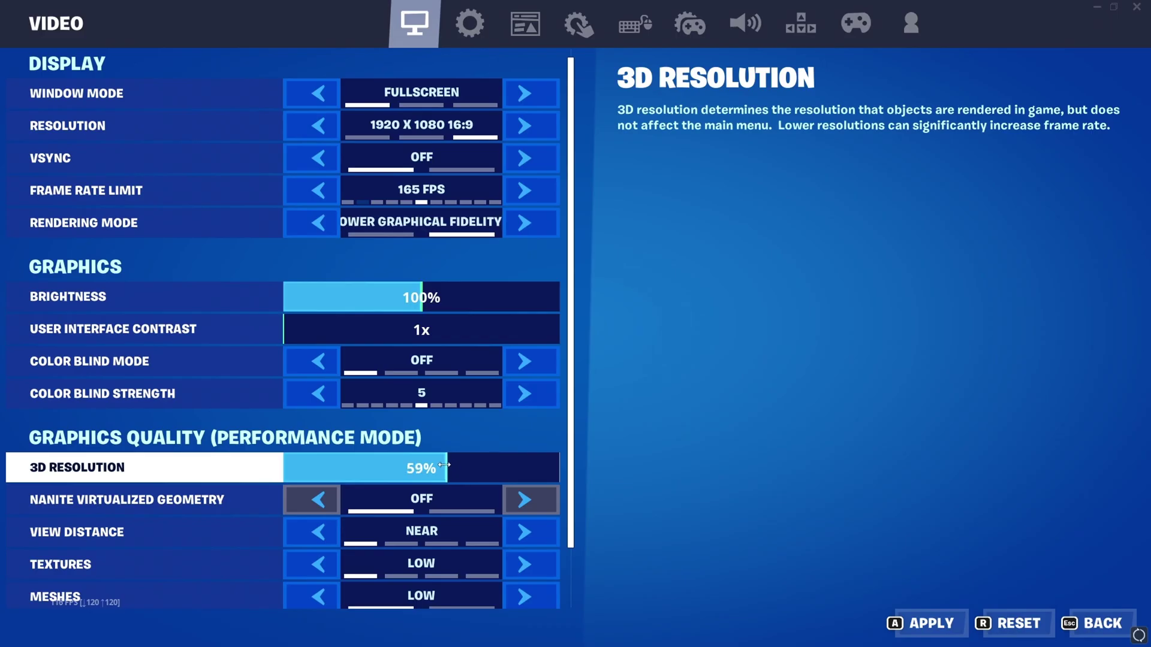
{"action": "left_click_drag", "start_coordinate": [444, 465], "coordinate": [424, 463]}
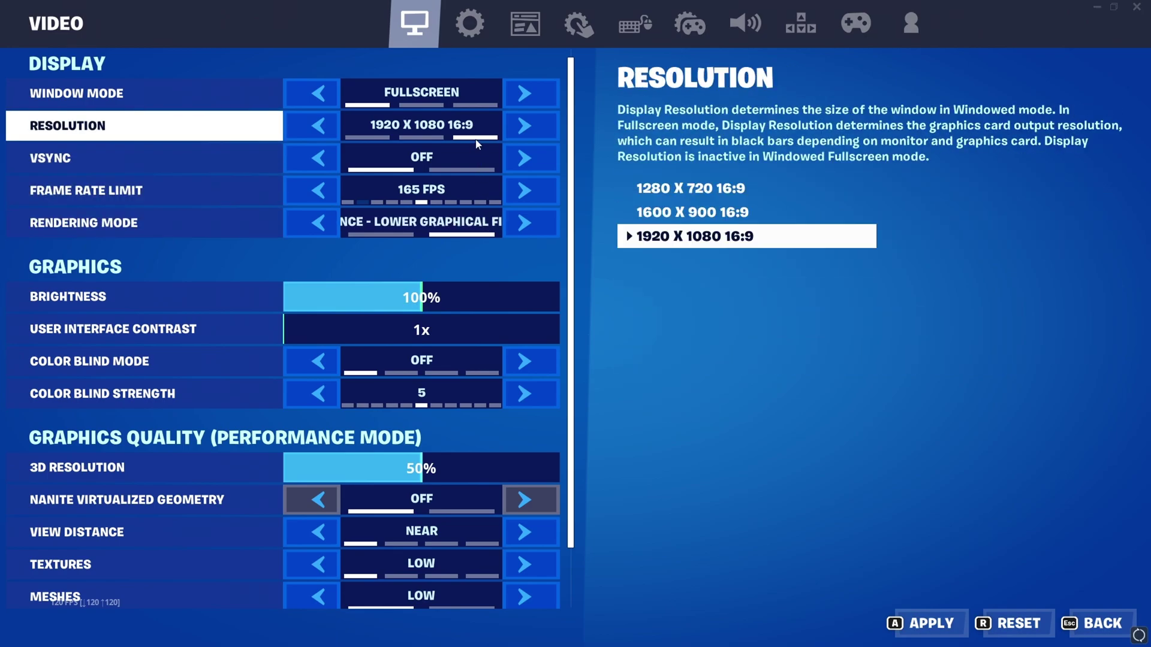
{"action": "left_click_drag", "start_coordinate": [423, 469], "coordinate": [439, 470]}
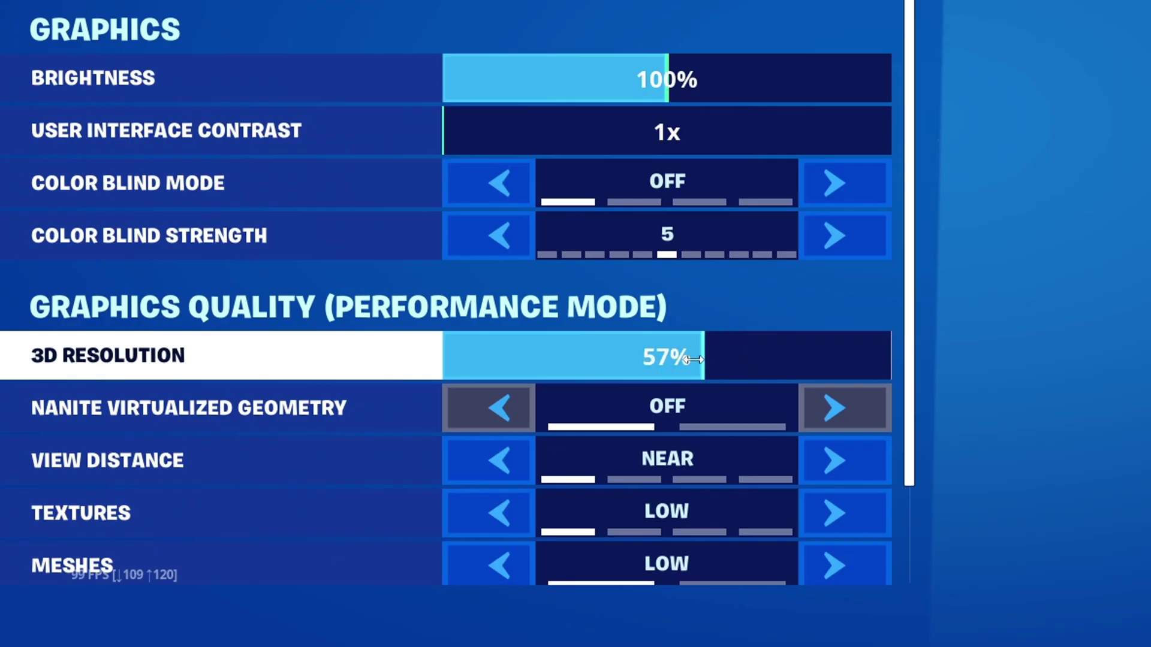
{"action": "left_click_drag", "start_coordinate": [694, 359], "coordinate": [470, 352]}
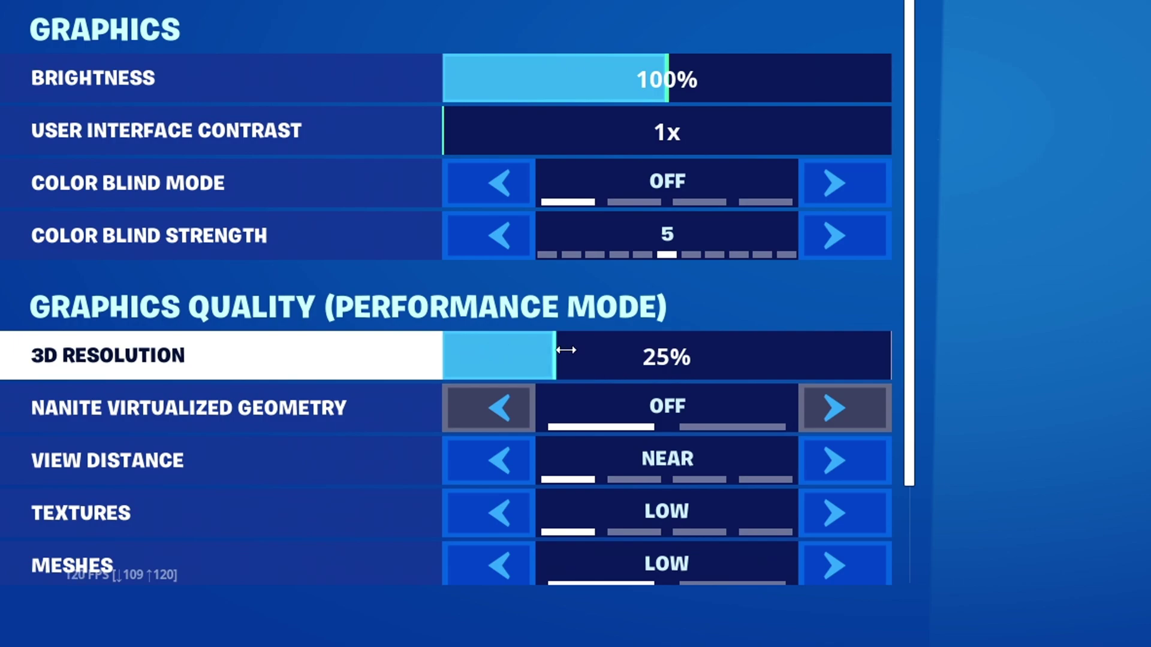
{"action": "left_click_drag", "start_coordinate": [566, 351], "coordinate": [529, 361]}
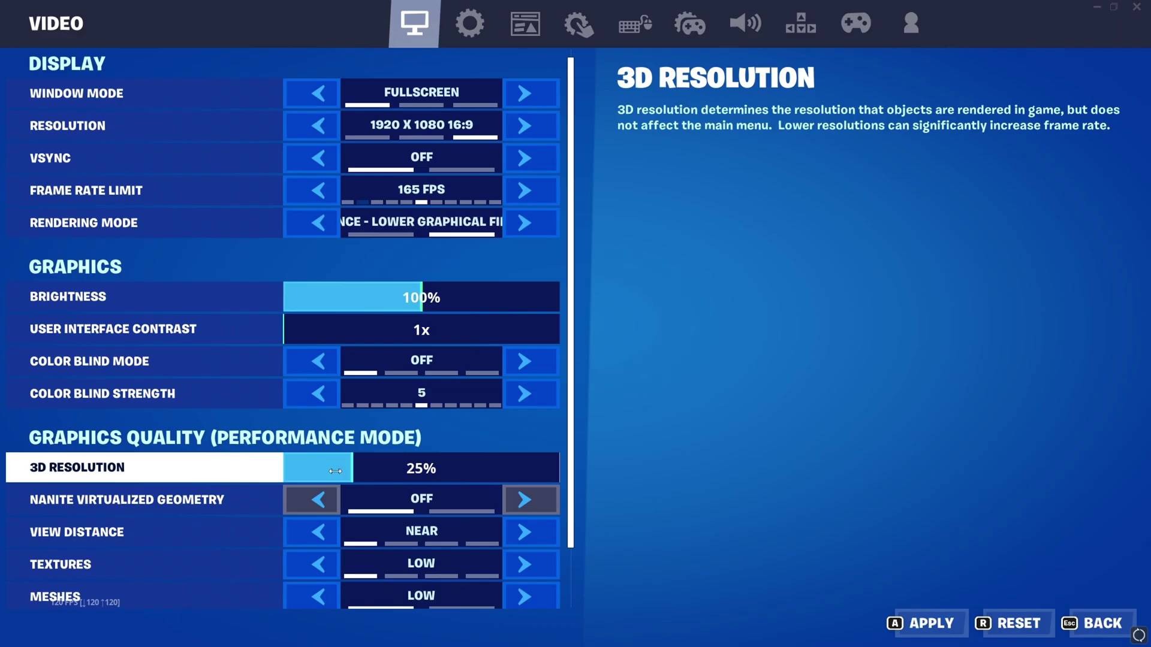
{"action": "left_click_drag", "start_coordinate": [335, 471], "coordinate": [656, 487]}
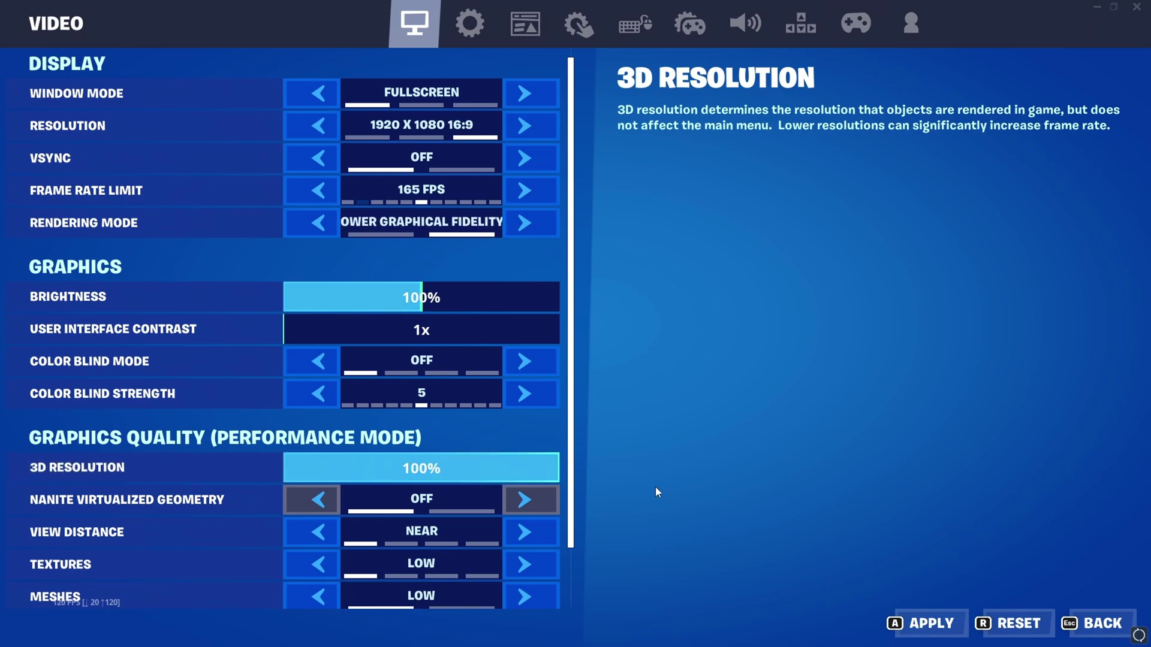
{"action": "mouse_move", "coordinate": [556, 468]}
{"action": "left_mouse_down"}
{"action": "mouse_move", "coordinate": [533, 466]}
{"action": "mouse_move", "coordinate": [568, 474]}
{"action": "left_mouse_up"}
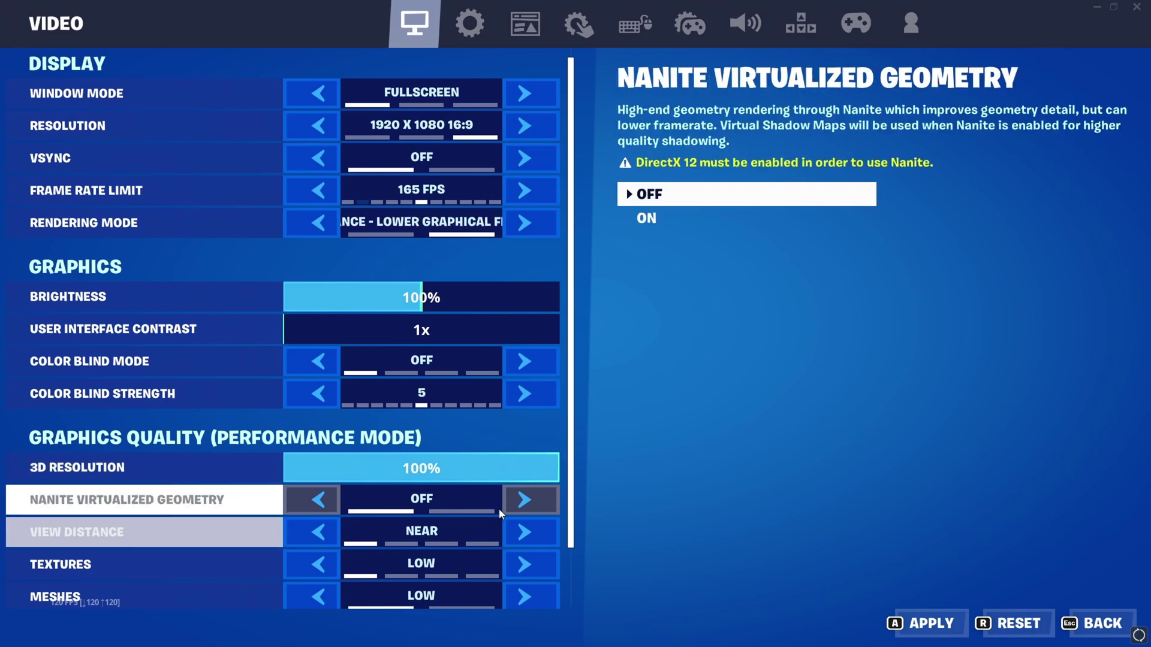
Step: Cycle Textures quality through High, Medium and Epic, ending back on Low
{"action": "scroll", "coordinate": [528, 480], "scroll_direction": "down", "scroll_amount": 1}
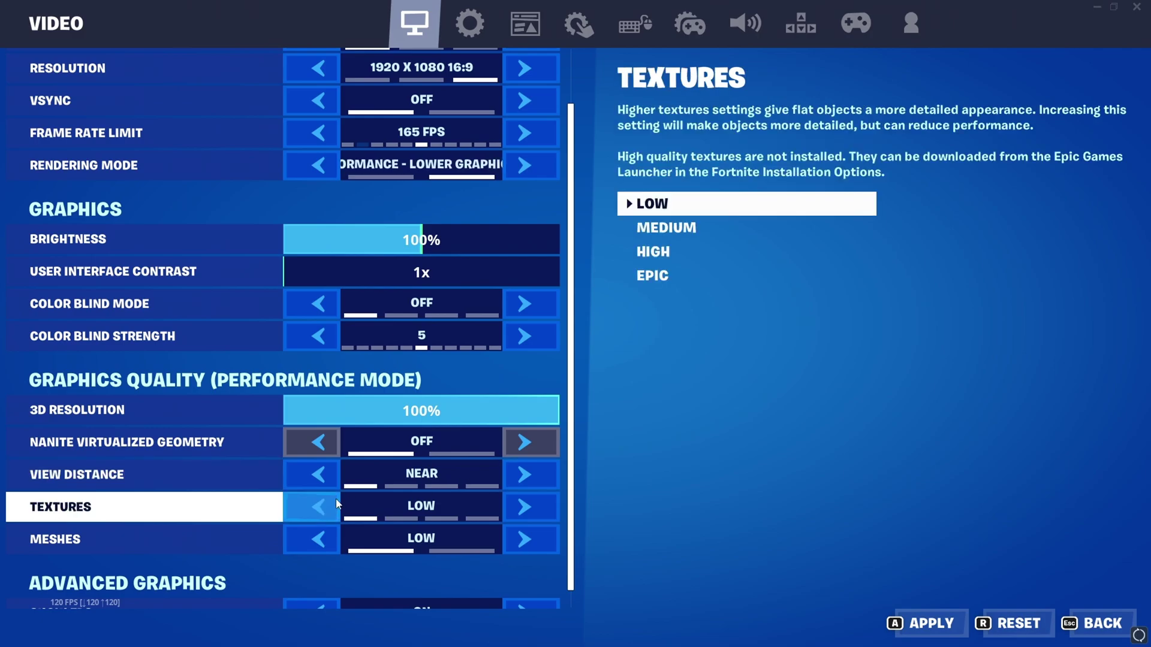
{"action": "scroll", "coordinate": [341, 503], "scroll_direction": "down", "scroll_amount": 1}
{"action": "left_click", "coordinate": [516, 495]}
{"action": "left_click", "coordinate": [517, 495]}
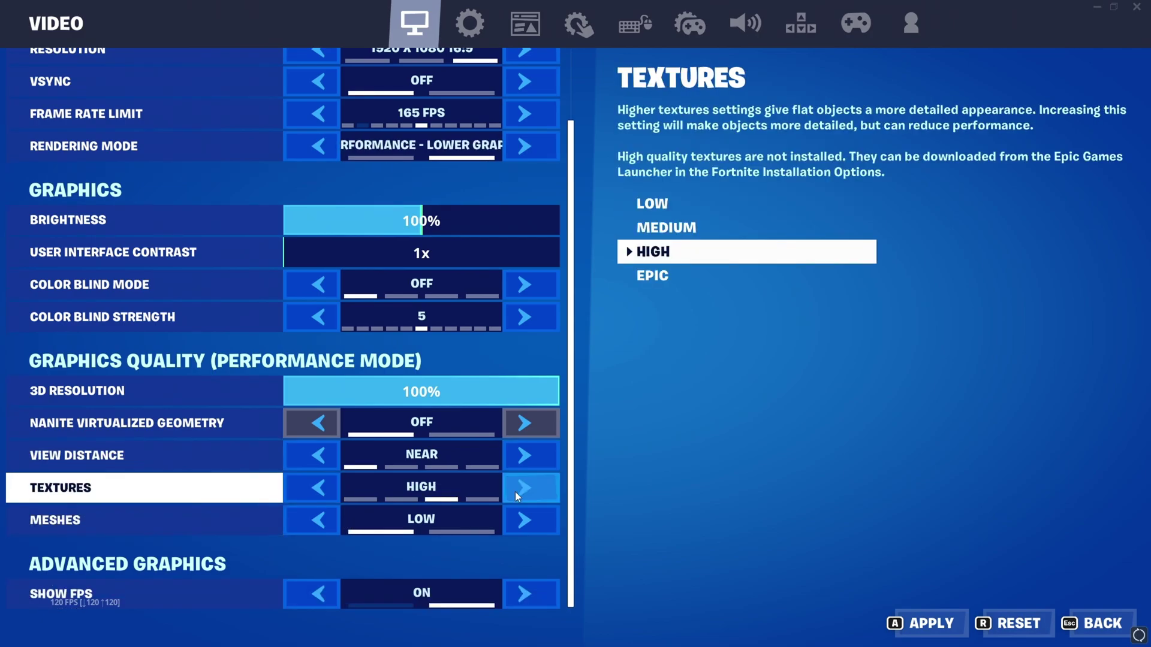
{"action": "left_click", "coordinate": [316, 492]}
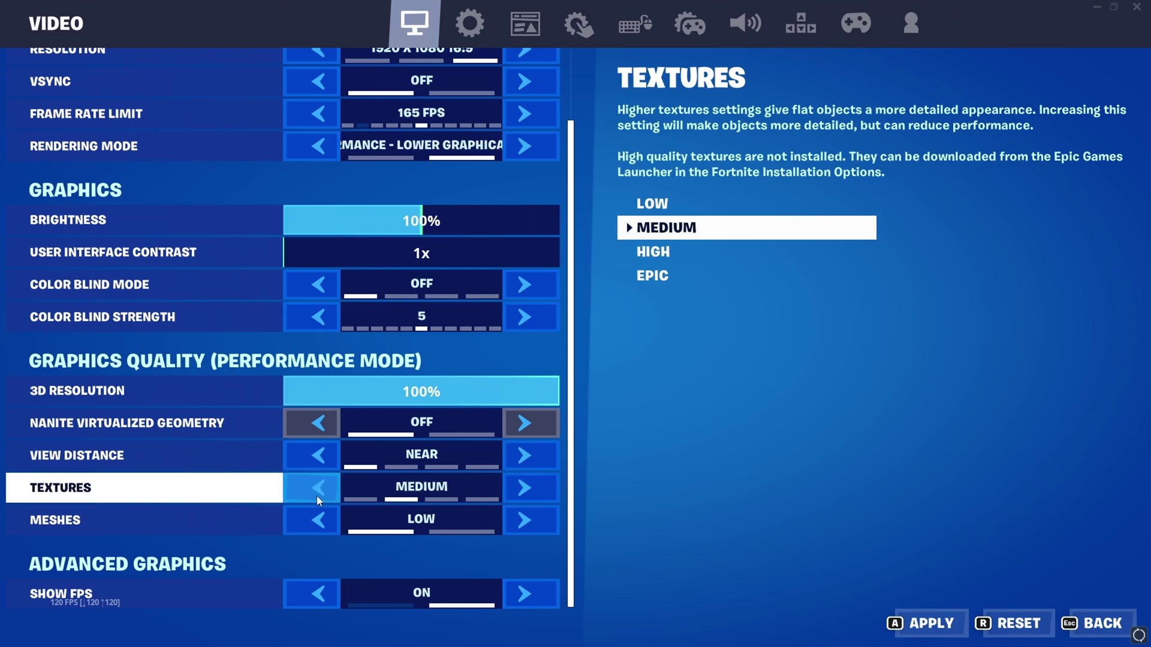
{"action": "left_click", "coordinate": [552, 498]}
{"action": "left_click", "coordinate": [552, 497]}
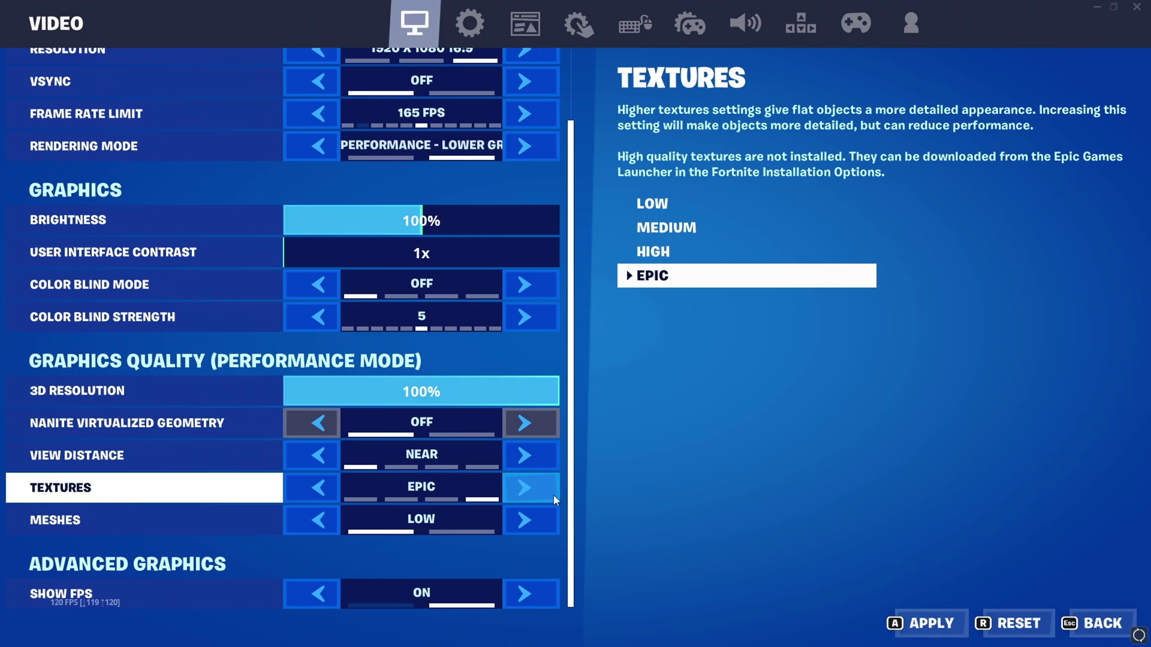
{"action": "left_click", "coordinate": [553, 495]}
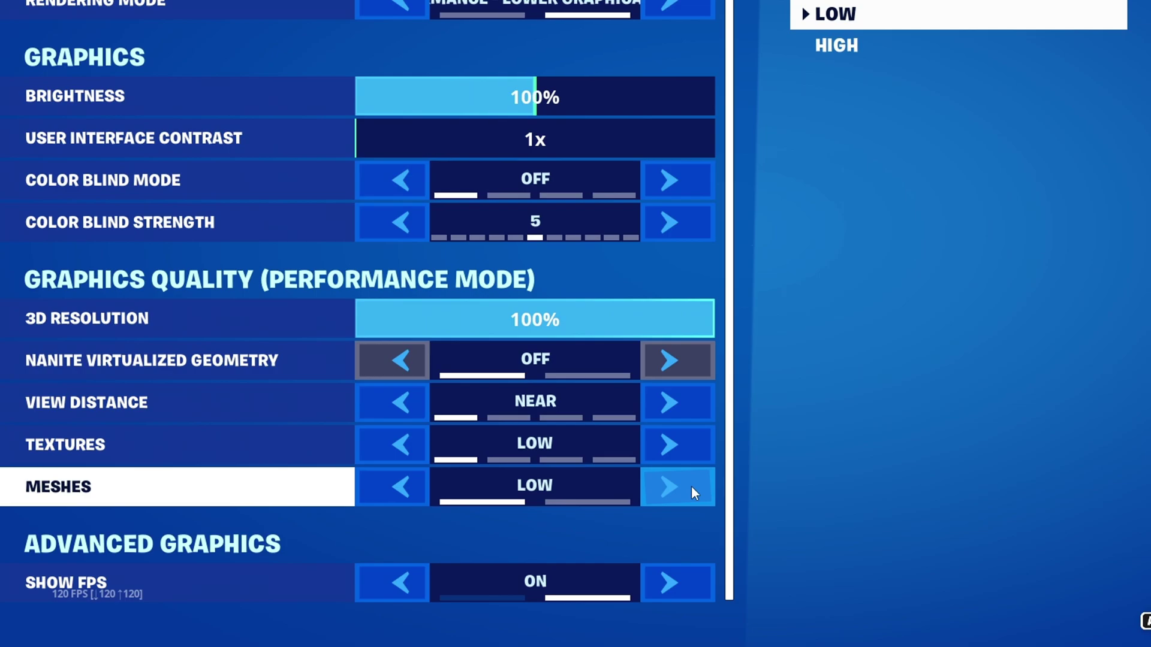
{"action": "left_click", "coordinate": [692, 486]}
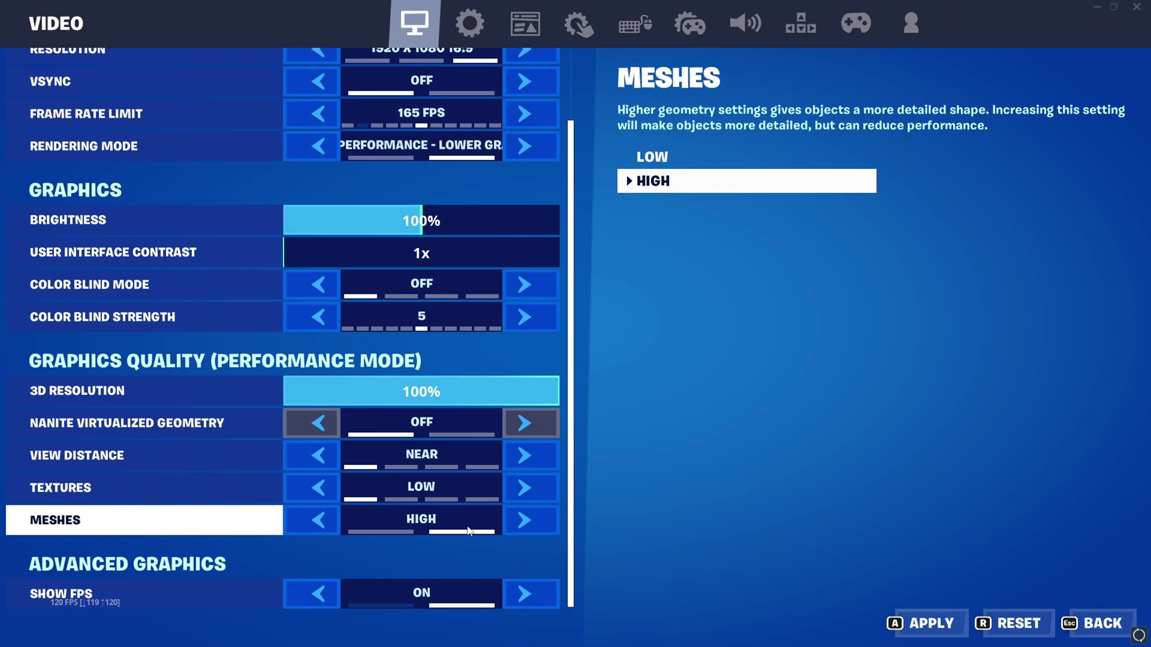
{"action": "left_click", "coordinate": [511, 454]}
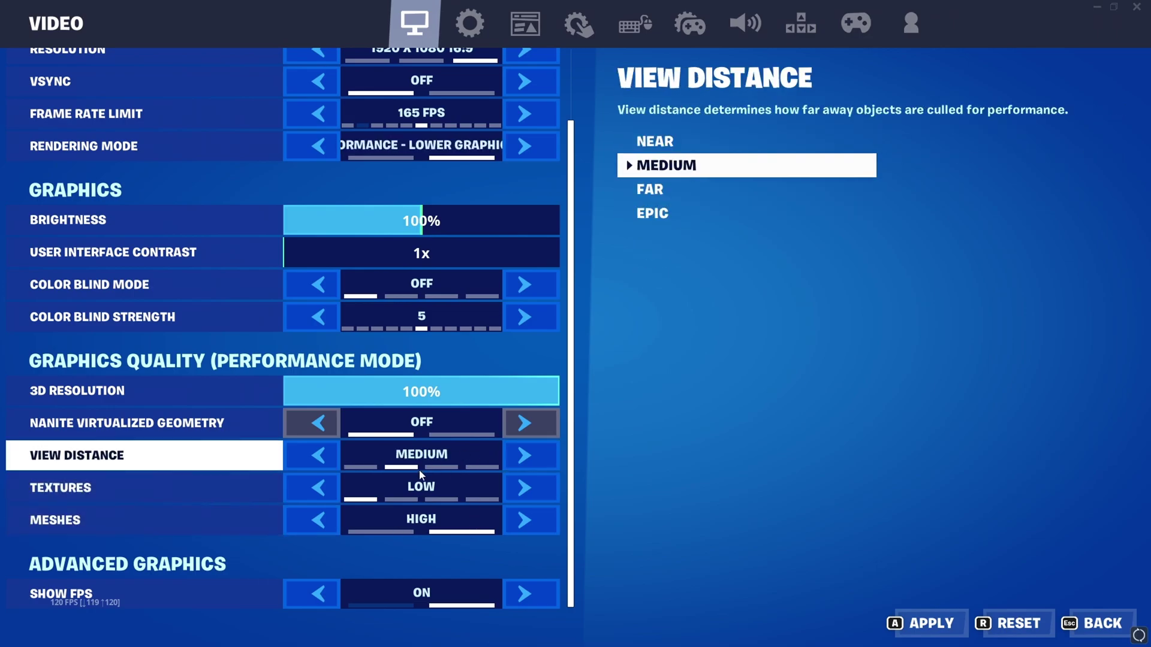
{"action": "left_click", "coordinate": [318, 456]}
{"action": "left_click", "coordinate": [318, 520]}
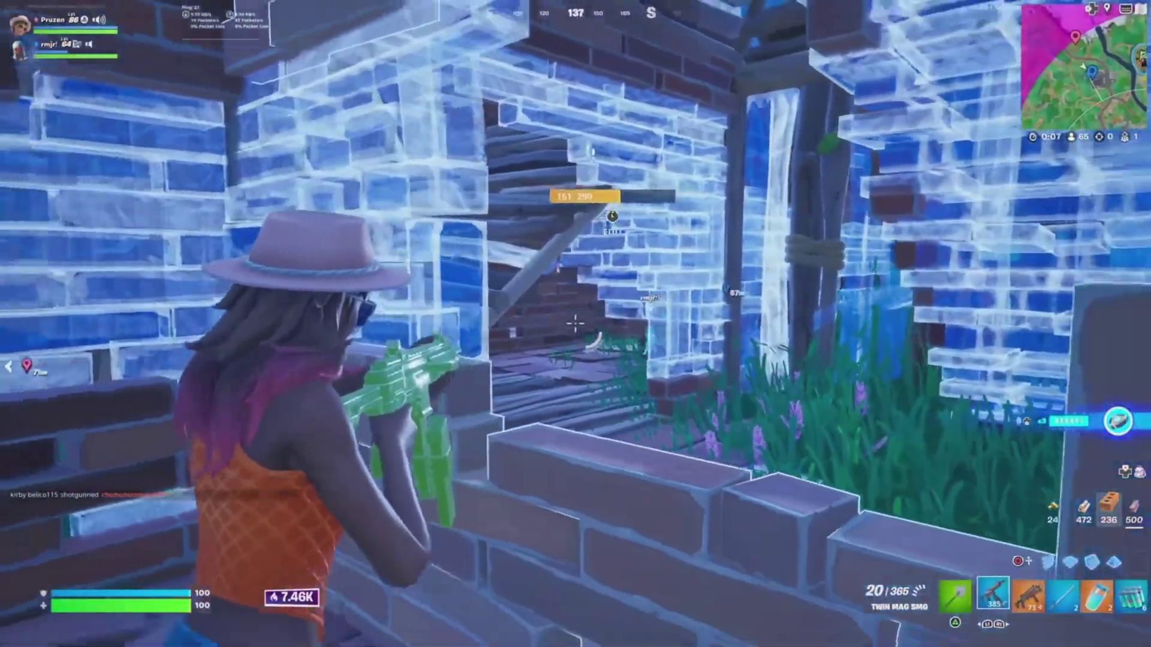
Step: In the match, swap pump shotgun (3), Twin Mag SMG (2), then shotgun again
{"action": "key", "text": "3"}
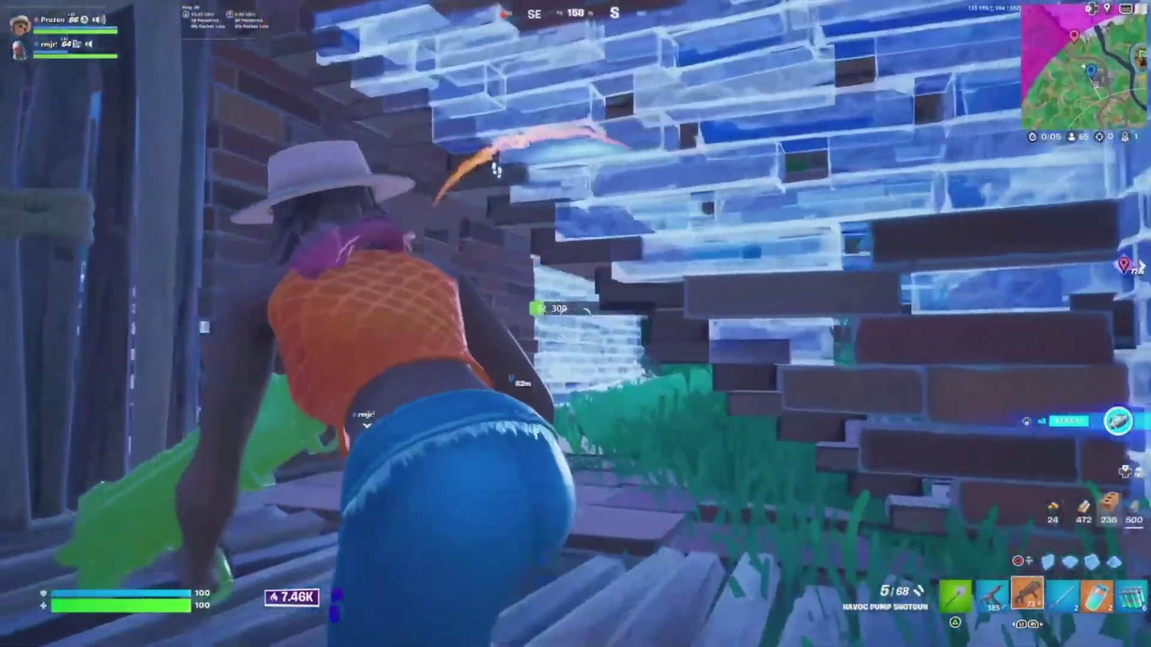
{"action": "key", "text": "2"}
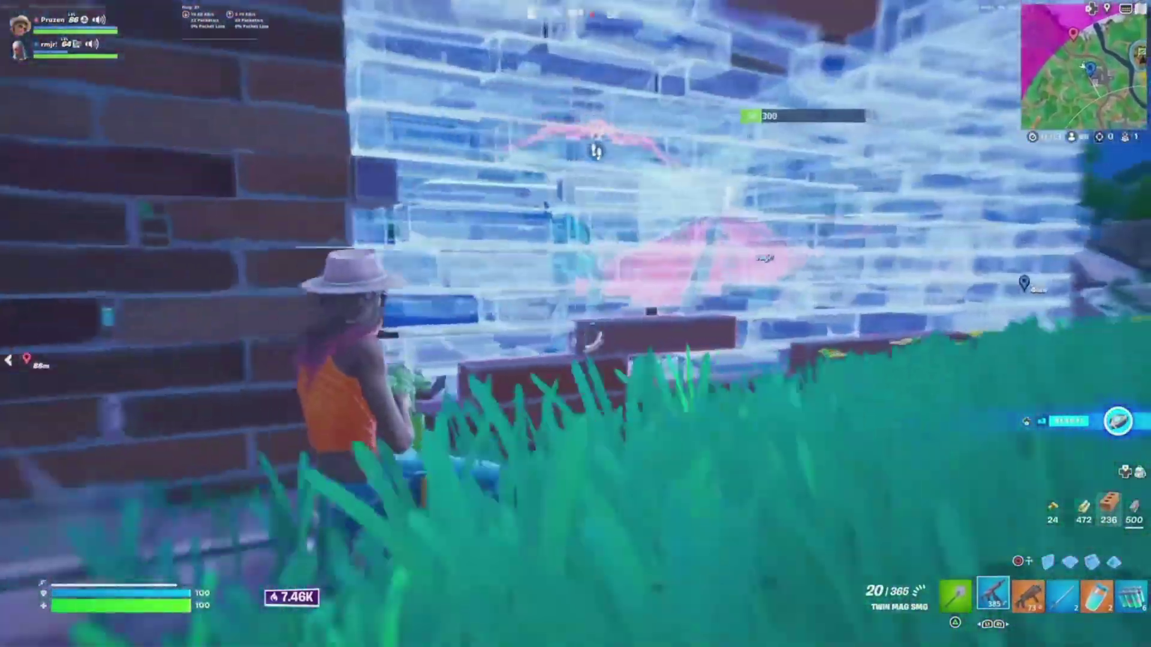
{"action": "key", "text": "3"}
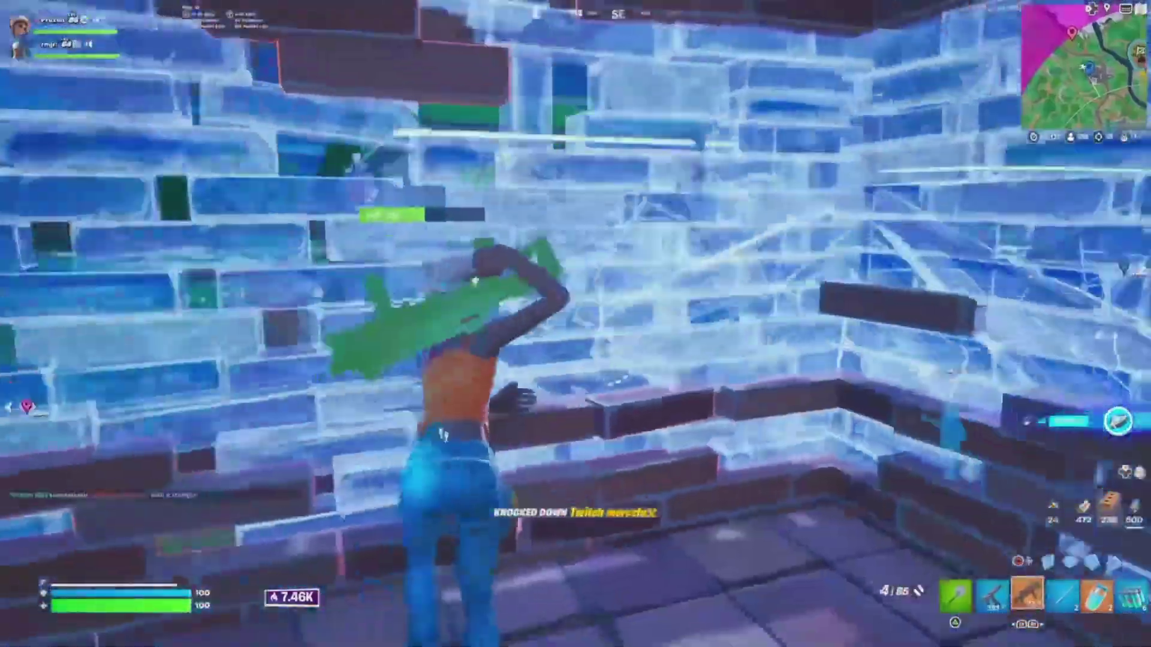